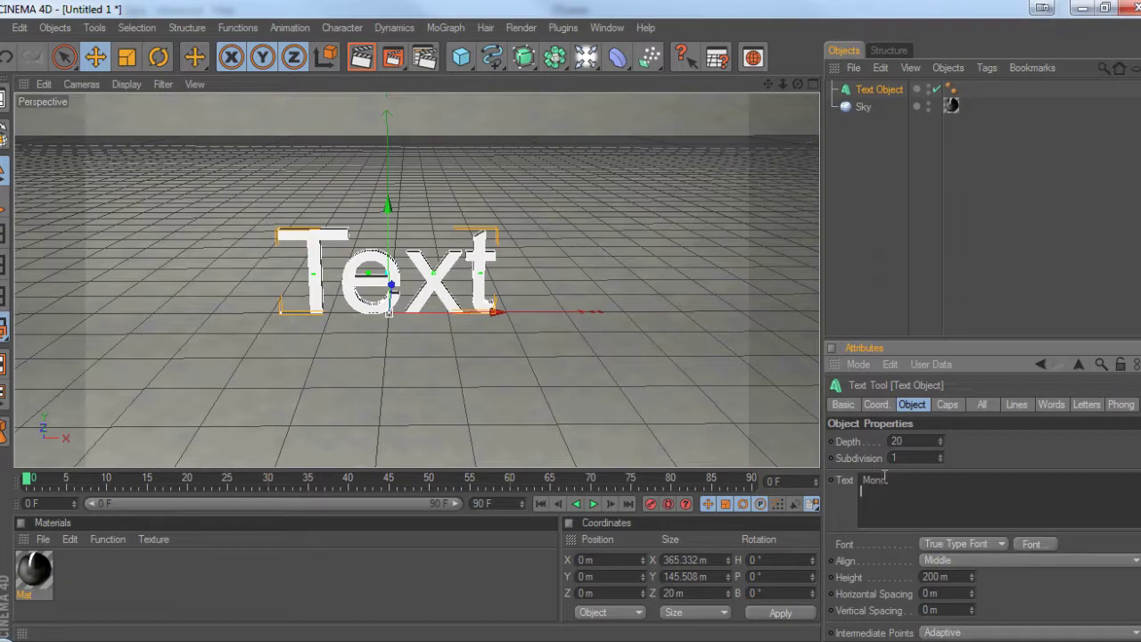
# Finish the text object's wording as "Mono" over "chrome" on two lines and assign it a new font
pyautogui.click(1031, 544)
pyautogui.write('stra')
pyautogui.click(42, 185)
pyautogui.click(250, 490)
pyautogui.click(1034, 543)
pyautogui.click(325, 490)
pyautogui.keyDown('alt'); pyautogui.moveTo(537, 260); pyautogui.dragTo(683, 233); pyautogui.keyUp('alt')
pyautogui.moveTo(821, 293); pyautogui.dragTo(693, 287)
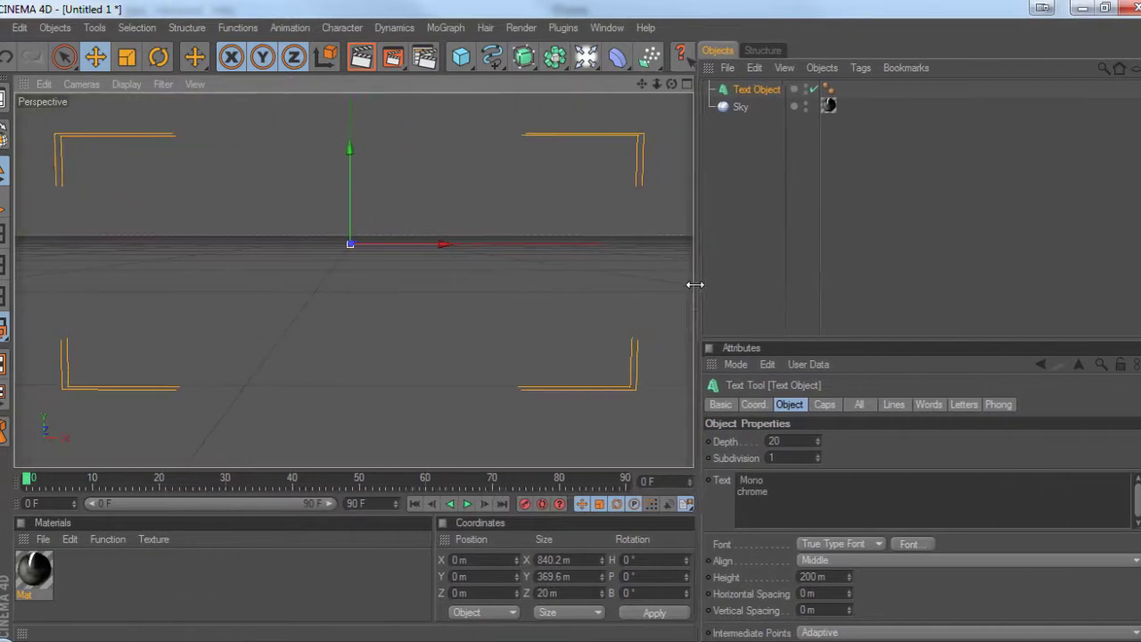
# Set the text's depth to 100, tighten the horizontal spacing to about -13 m and the vertical spacing to about -49 m
pyautogui.moveTo(781, 441); pyautogui.dragTo(636, 431)
pyautogui.write('100')
pyautogui.press('Return')
pyautogui.moveTo(841, 594); pyautogui.dragTo(841, 638)
pyautogui.scroll(3, 409, 270)
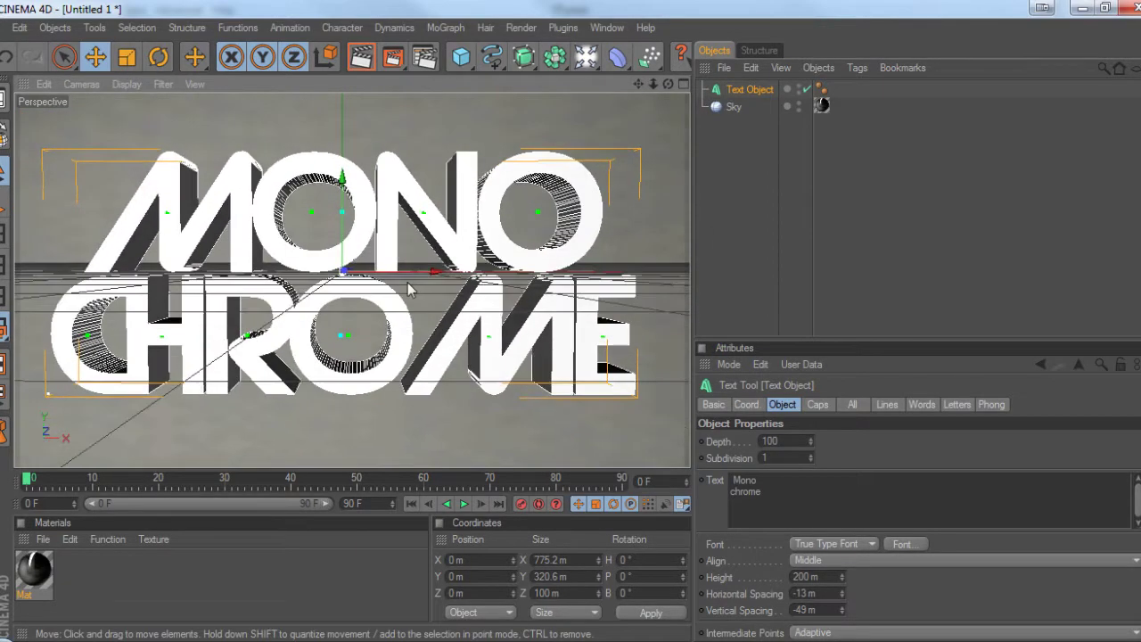
pyautogui.keyDown('alt'); pyautogui.moveTo(410, 270); pyautogui.dragTo(414, 269, button='middle'); pyautogui.keyUp('alt')
pyautogui.moveTo(841, 610); pyautogui.dragTo(841, 589)
# Give the text Fillet Caps at start and end, each with 3 steps
pyautogui.click(850, 405)
pyautogui.click(819, 404)
pyautogui.click(810, 441)
pyautogui.click(802, 507)
pyautogui.click(805, 492)
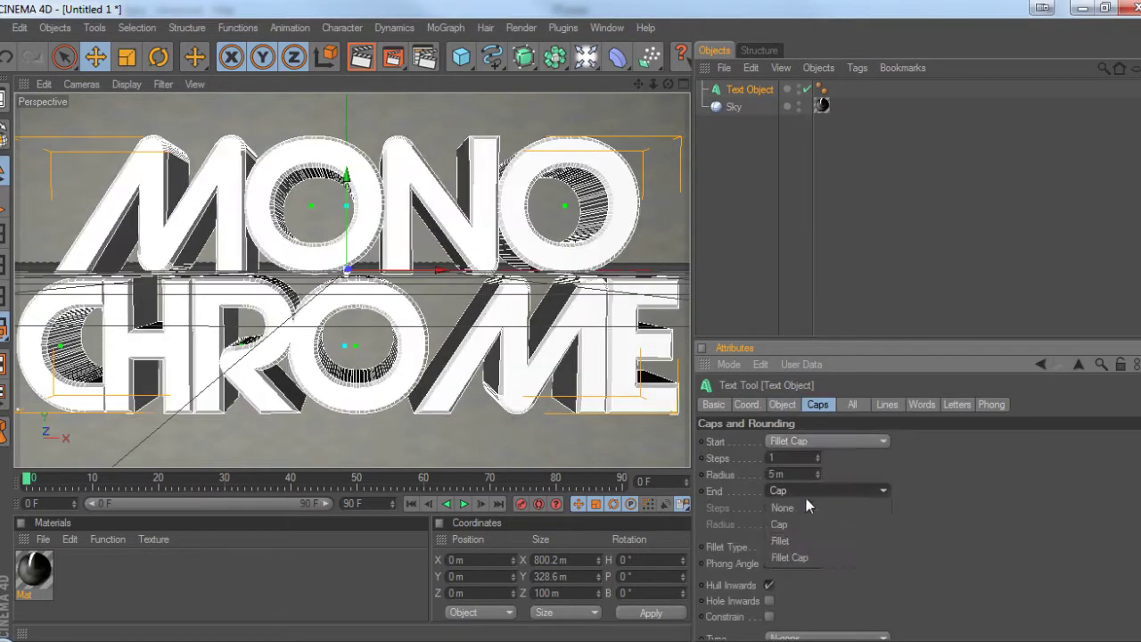
pyautogui.click(817, 454)
pyautogui.click(818, 505)
pyautogui.click(818, 506)
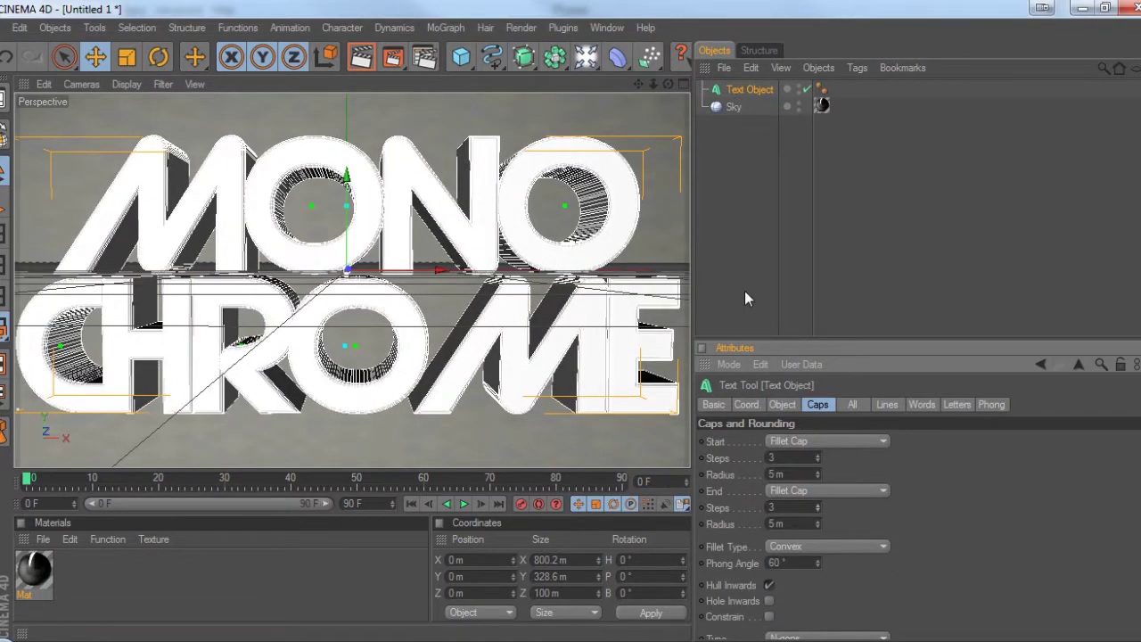
# Load a saved black material and a saved white material into the scene's materials
pyautogui.doubleClick(124, 573)
pyautogui.press('Delete')
pyautogui.click(42, 539)
pyautogui.click(126, 419)
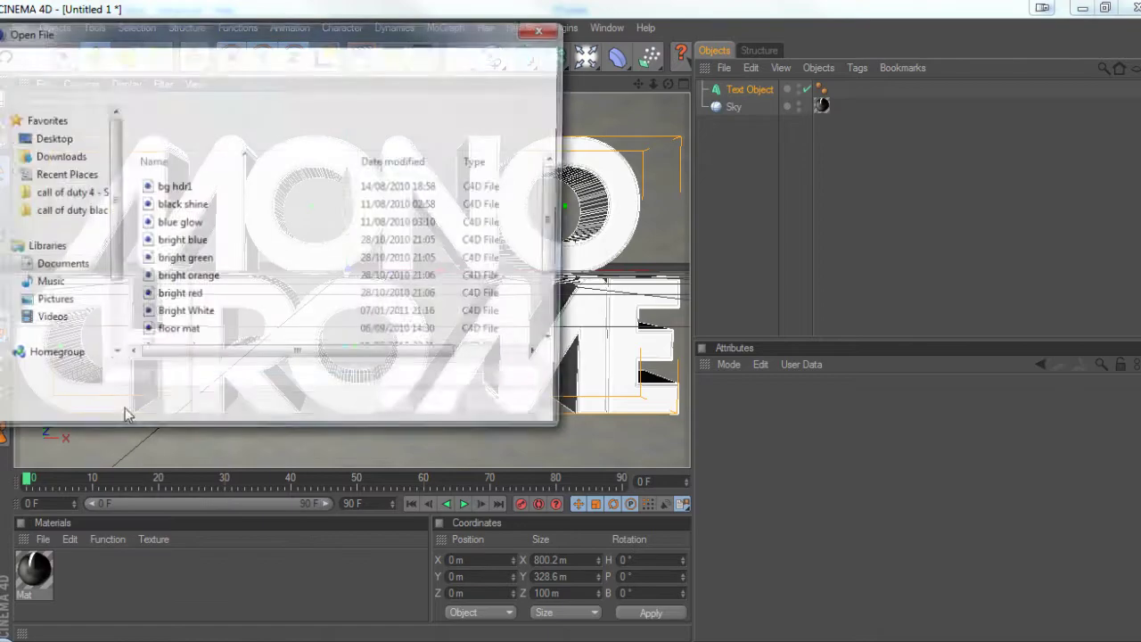
pyautogui.scroll(-2, 198, 220)
pyautogui.doubleClick(197, 229)
pyautogui.click(43, 539)
pyautogui.click(98, 415)
pyautogui.scroll(-1, 236, 308)
pyautogui.doubleClick(229, 326)
# Apply the black and white materials to the text object, limiting the white one to the front cap selection
pyautogui.moveTo(31, 572); pyautogui.dragTo(754, 91)
pyautogui.moveTo(77, 572); pyautogui.dragTo(754, 91)
pyautogui.click(765, 459)
pyautogui.write('C')
pyautogui.click(279, 571)
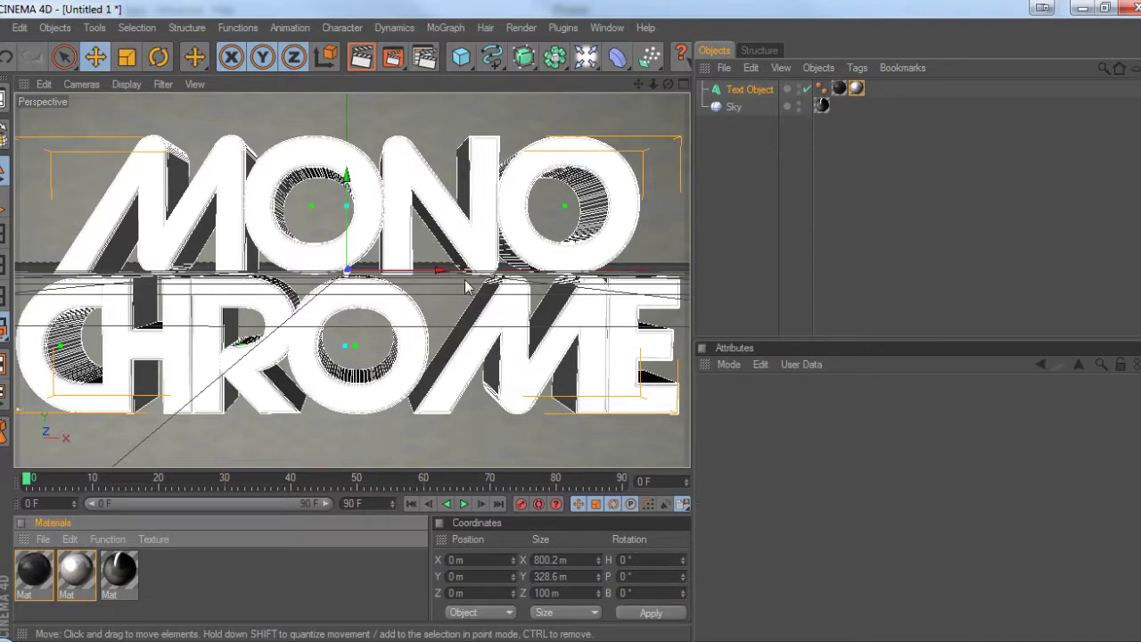
# Add effects in the render settings and run a test render of the viewport
pyautogui.click(425, 57)
pyautogui.click(126, 309)
pyautogui.click(198, 324)
pyautogui.click(146, 310)
pyautogui.click(731, 12)
pyautogui.hotkey('ctrl', 'r')
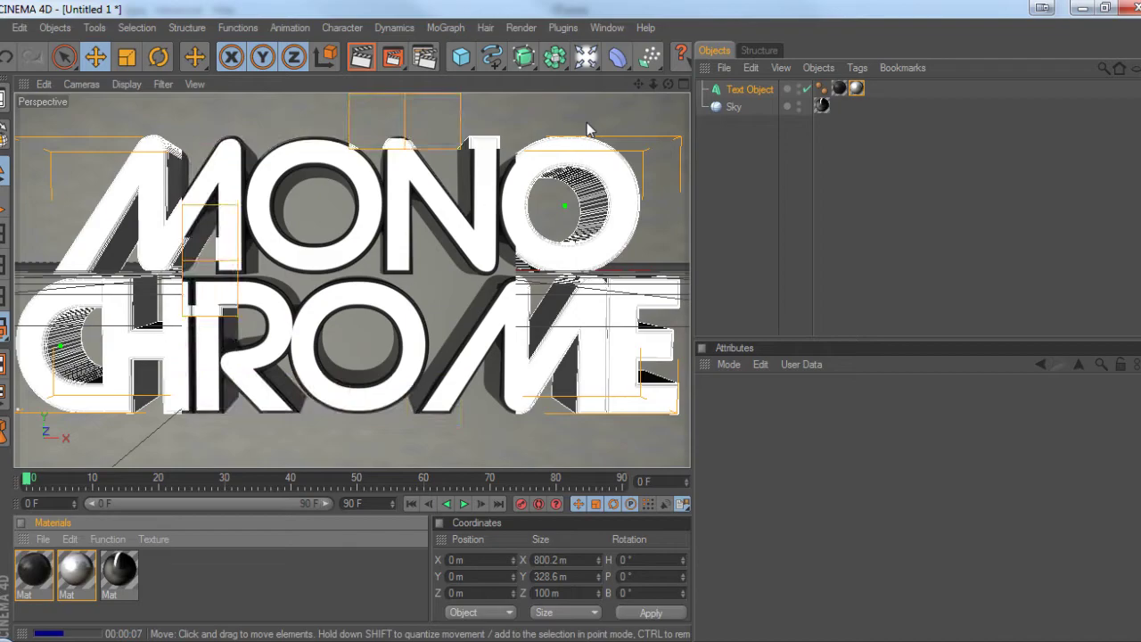
pyautogui.click(402, 311)
# Add an area light and nest it inside a new Array object
pyautogui.scroll(-3, 402, 311)
pyautogui.keyDown('alt'); pyautogui.moveTo(402, 311); pyautogui.dragTo(406, 366); pyautogui.keyUp('alt')
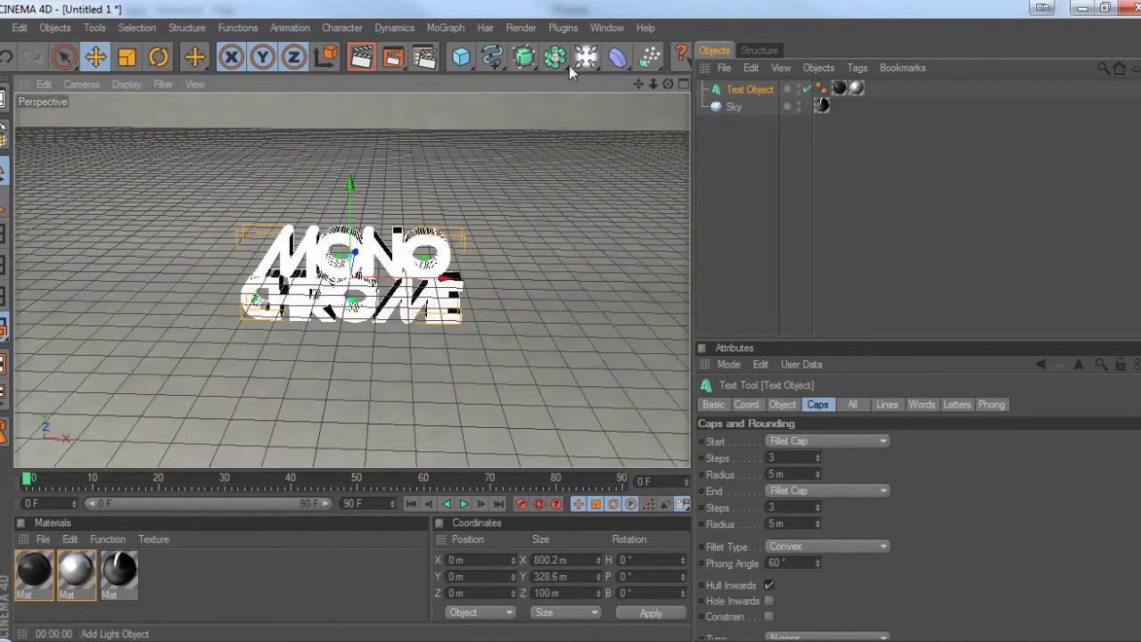
pyautogui.click(570, 67)
pyautogui.keyDown('alt'); pyautogui.click(556, 58); pyautogui.keyUp('alt')
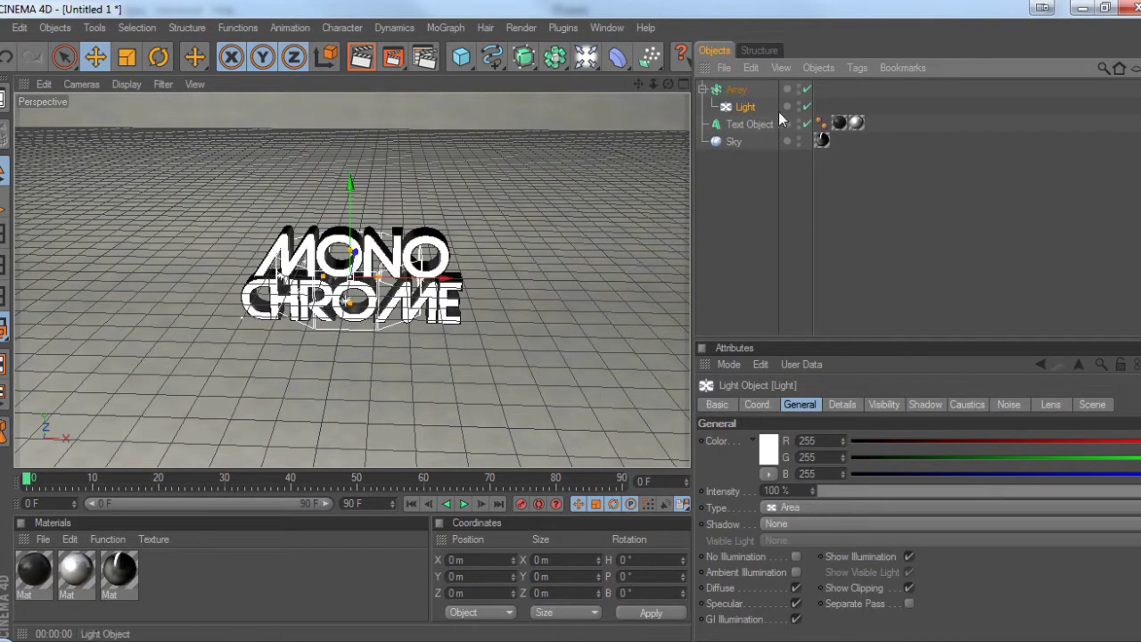
# Enlarge the array's radius so the lights surround the text, and set the light's intensity to 80 %
pyautogui.click(735, 89)
pyautogui.click(794, 442)
pyautogui.write('75')
pyautogui.press('Return')
pyautogui.scroll(3, 534, 339)
pyautogui.click(745, 107)
pyautogui.click(1002, 492)
pyautogui.moveTo(1022, 500); pyautogui.dragTo(1095, 500)
# Duplicate the text object and keep the copy as a disabled backup at the end of the object list
pyautogui.scroll(6, 406, 279)
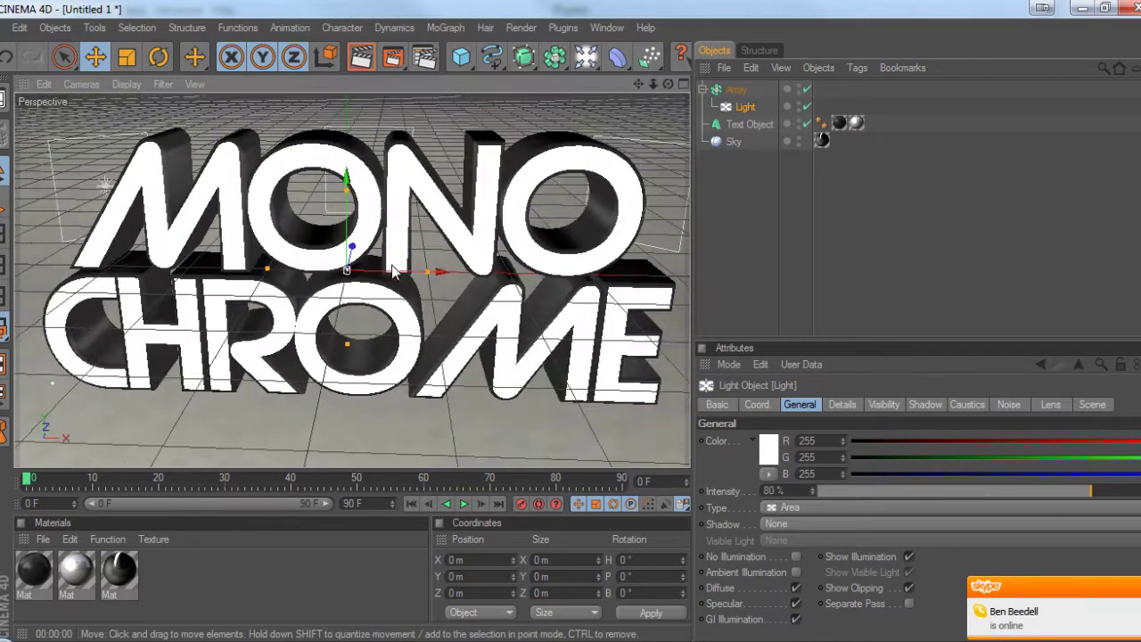
pyautogui.keyDown('alt'); pyautogui.moveTo(405, 279); pyautogui.dragTo(415, 272, button='middle'); pyautogui.keyUp('alt')
pyautogui.keyDown('alt'); pyautogui.moveTo(415, 271); pyautogui.dragTo(410, 250); pyautogui.keyUp('alt')
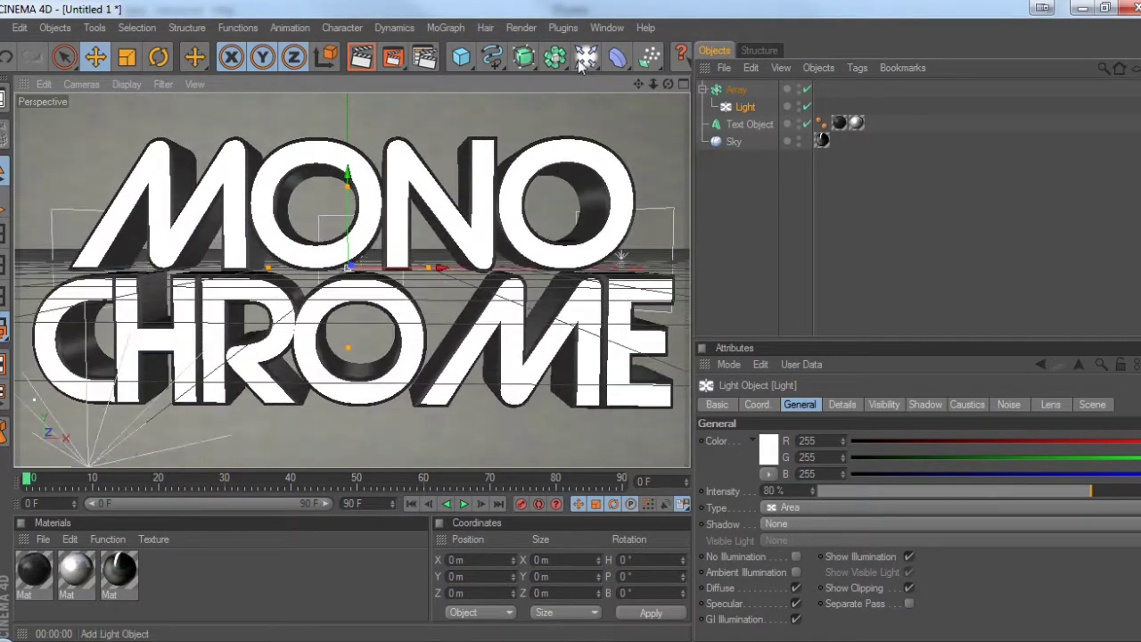
pyautogui.click(467, 264)
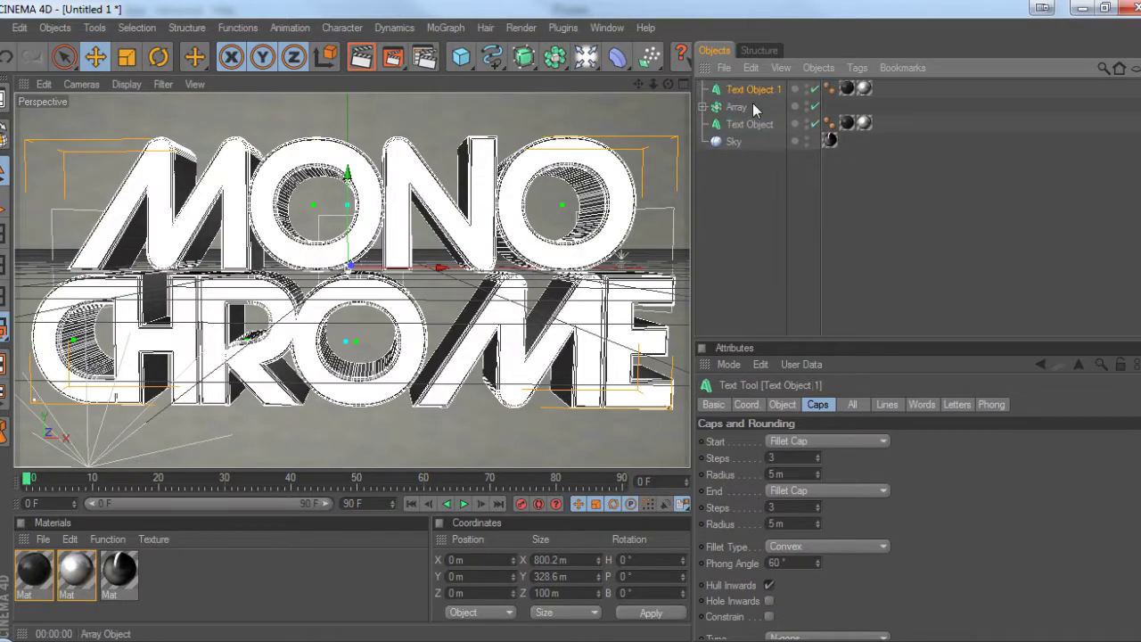
pyautogui.click(813, 142)
pyautogui.click(462, 270)
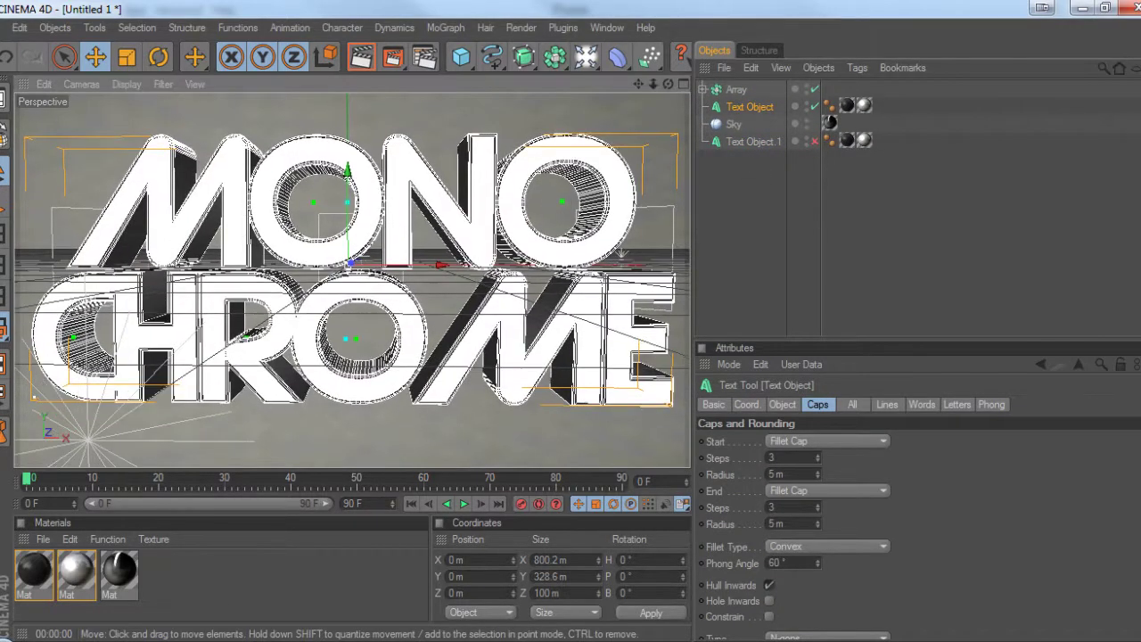
# Add a camera framing the text and record keyframes for it at frames 0 and 90
pyautogui.click(586, 56)
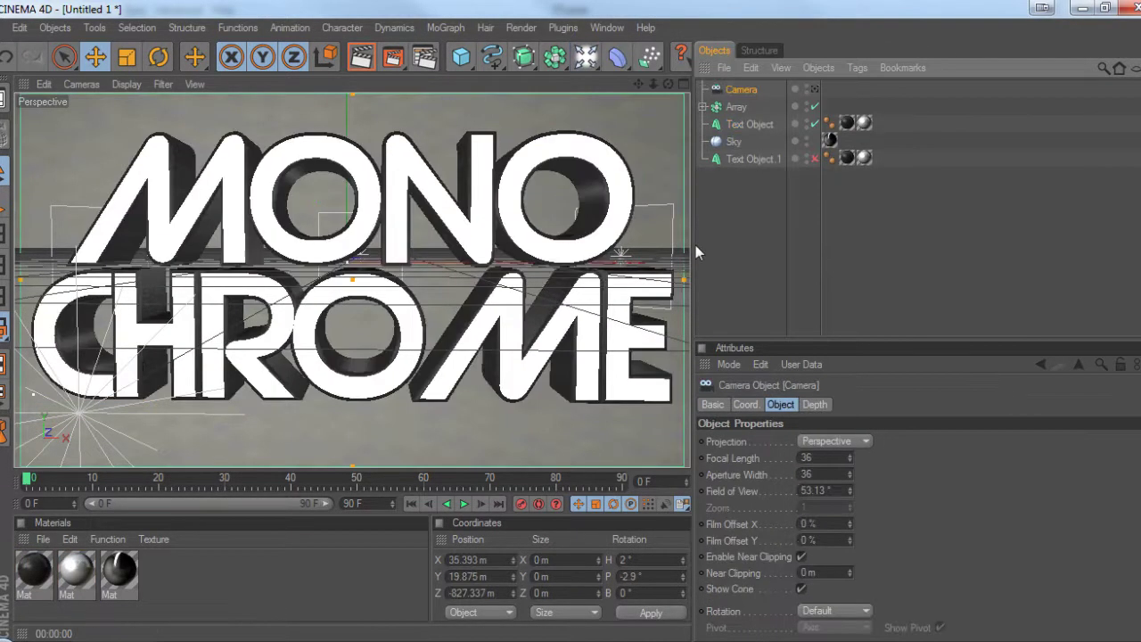
pyautogui.click(522, 504)
pyautogui.moveTo(27, 478); pyautogui.dragTo(500, 475)
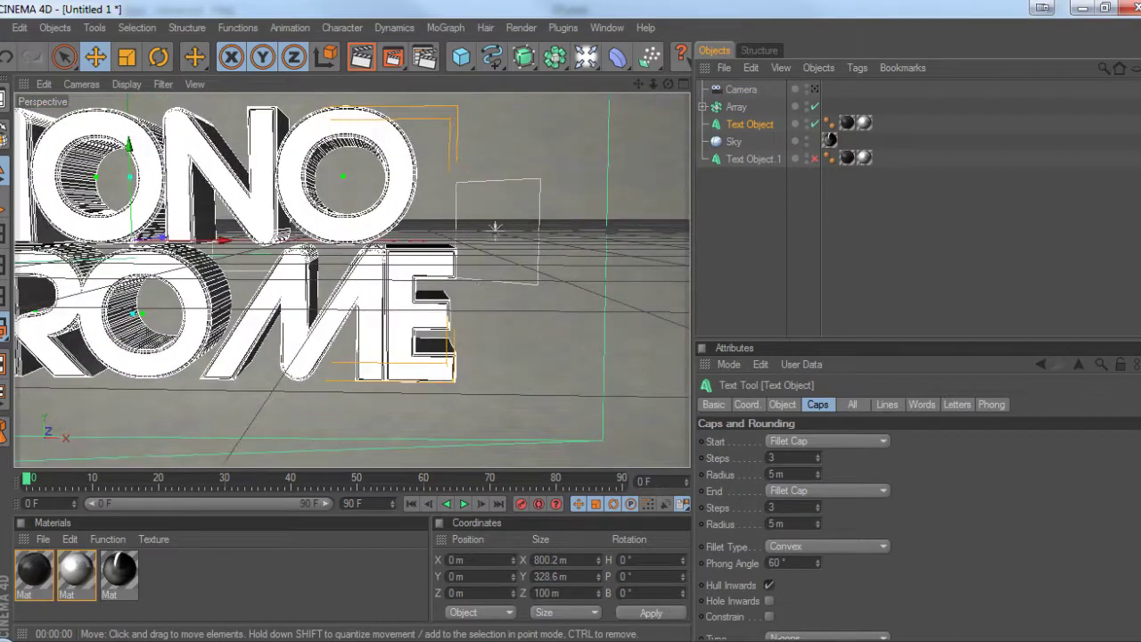
# Test render the text from an angled side view to examine its shading
pyautogui.keyDown('alt'); pyautogui.moveTo(356, 268); pyautogui.dragTo(141, 270); pyautogui.keyUp('alt')
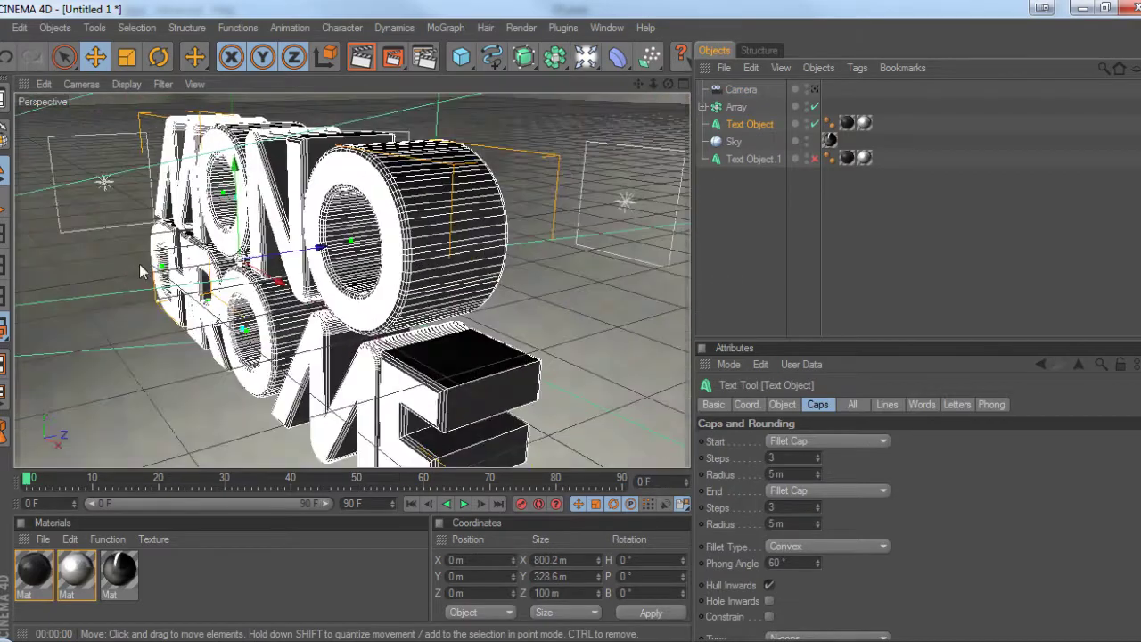
pyautogui.hotkey('ctrl', 'r')
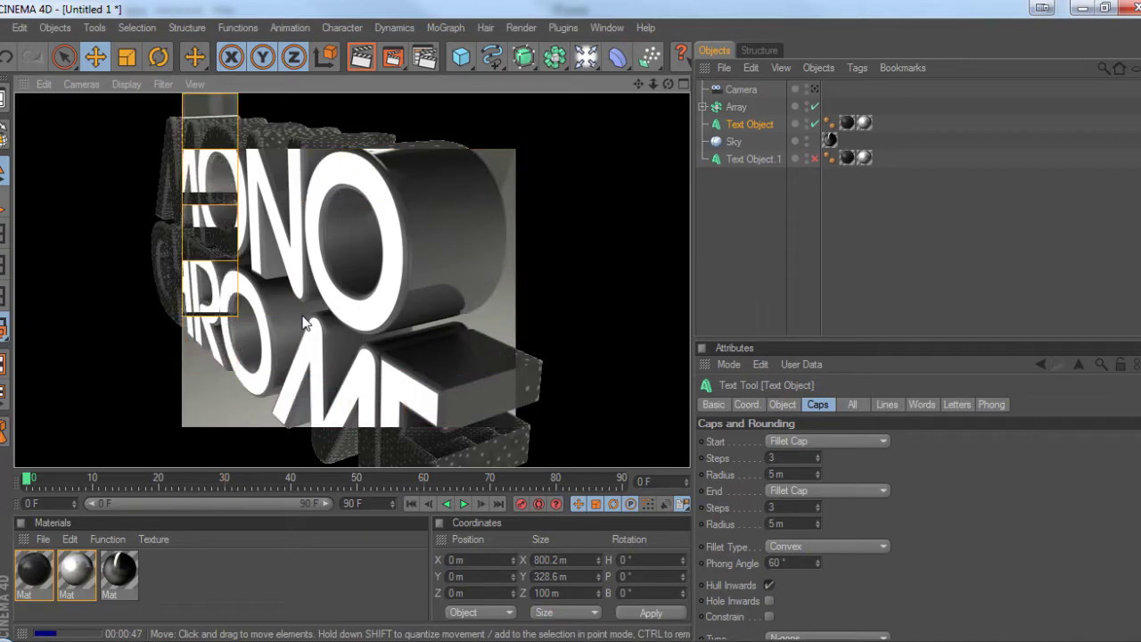
pyautogui.moveTo(372, 271)
pyautogui.keyDown('alt'); pyautogui.mouseDown()
pyautogui.moveTo(389, 252)
pyautogui.moveTo(426, 250)
pyautogui.mouseUp(); pyautogui.keyUp('alt')
# Look through the camera, make the text object editable and expand its hierarchy down to the letters of Mono
pyautogui.click(743, 89)
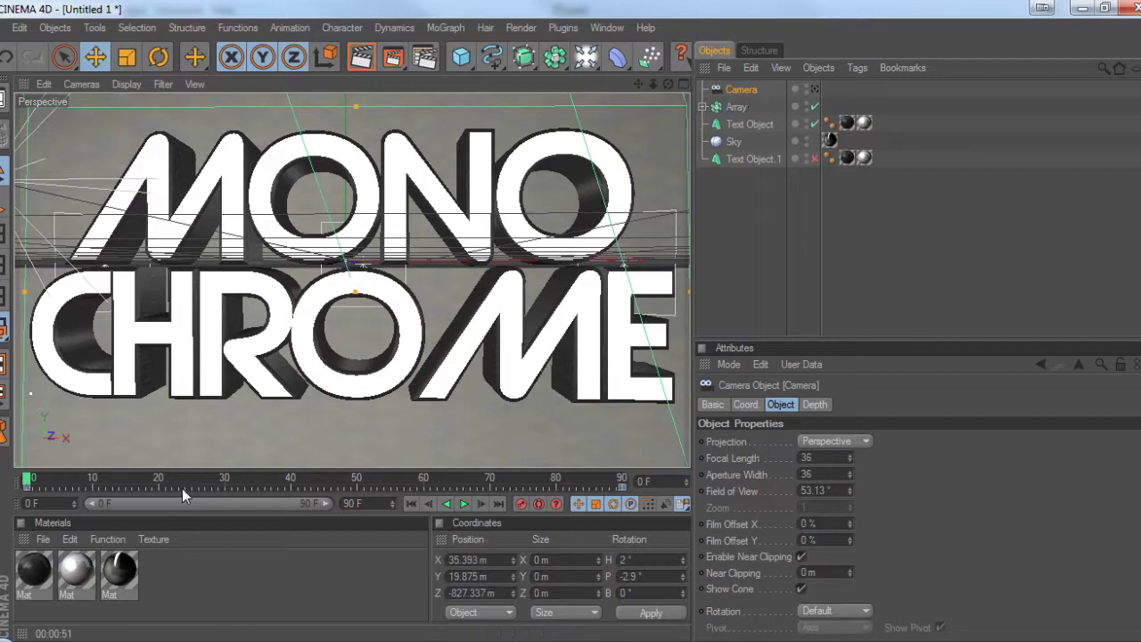
pyautogui.click(814, 89)
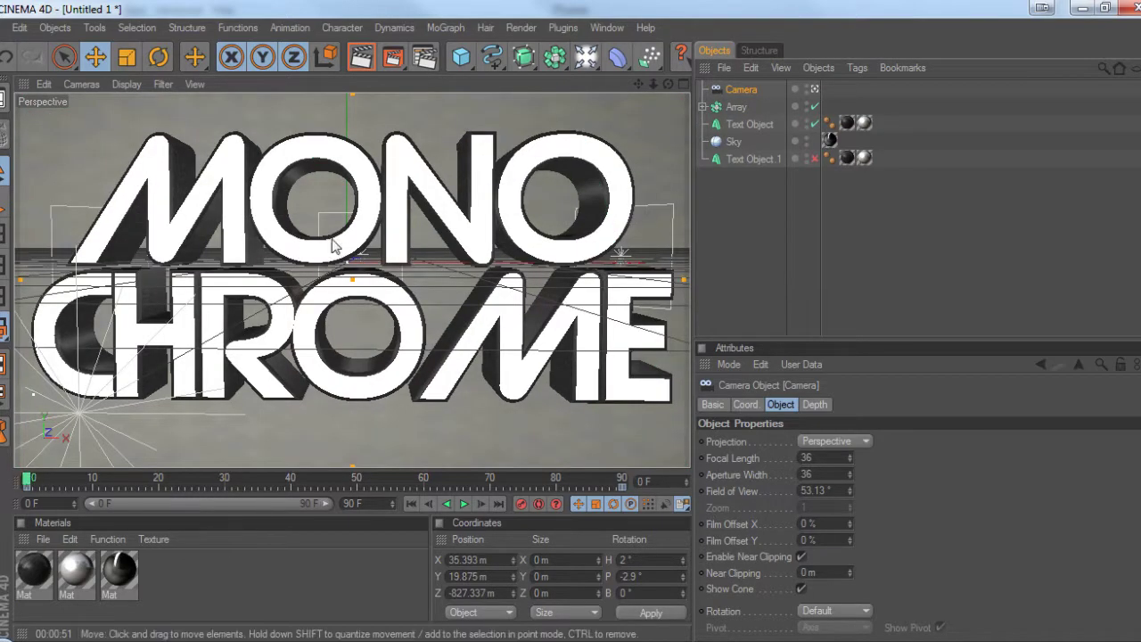
pyautogui.click(749, 125)
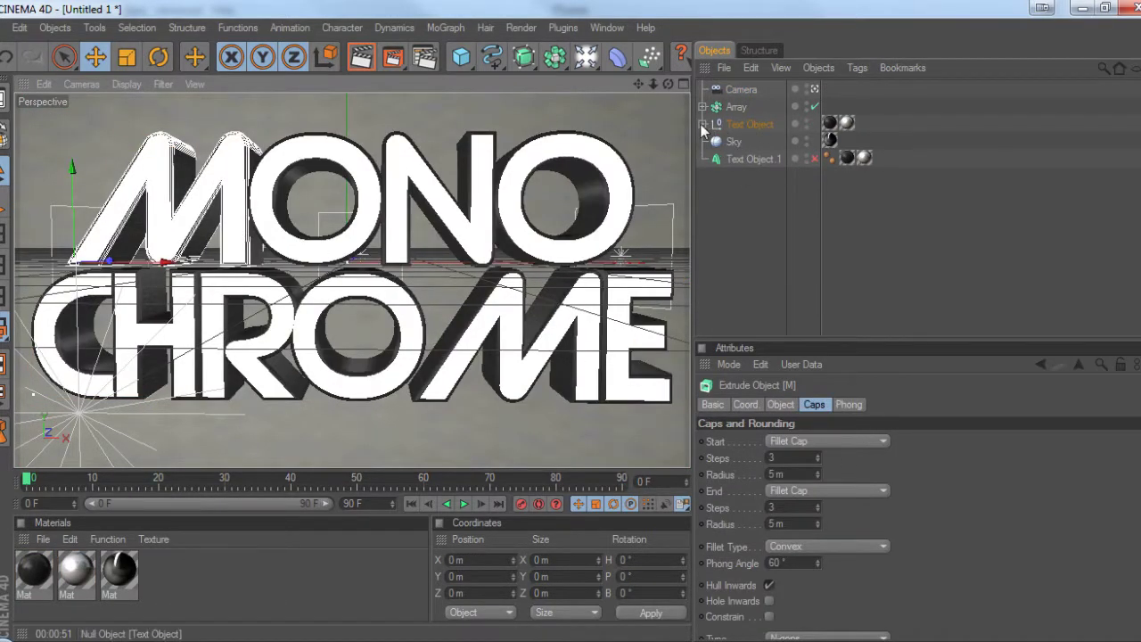
pyautogui.click(702, 125)
pyautogui.click(712, 141)
pyautogui.click(729, 156)
pyautogui.click(722, 158)
# Rotate the M of MONO to a heading of about 37° and move it to about X -17, Y 16, Z -19 m
pyautogui.click(758, 177)
pyautogui.press('r')
pyautogui.moveTo(91, 266); pyautogui.dragTo(130, 267)
pyautogui.moveTo(96, 248)
pyautogui.mouseDown()
pyautogui.moveTo(100, 261)
pyautogui.moveTo(79, 251)
pyautogui.mouseUp()
pyautogui.press('e')
pyautogui.moveTo(58, 205); pyautogui.dragTo(56, 193)
pyautogui.press('r')
pyautogui.moveTo(96, 262); pyautogui.dragTo(88, 269)
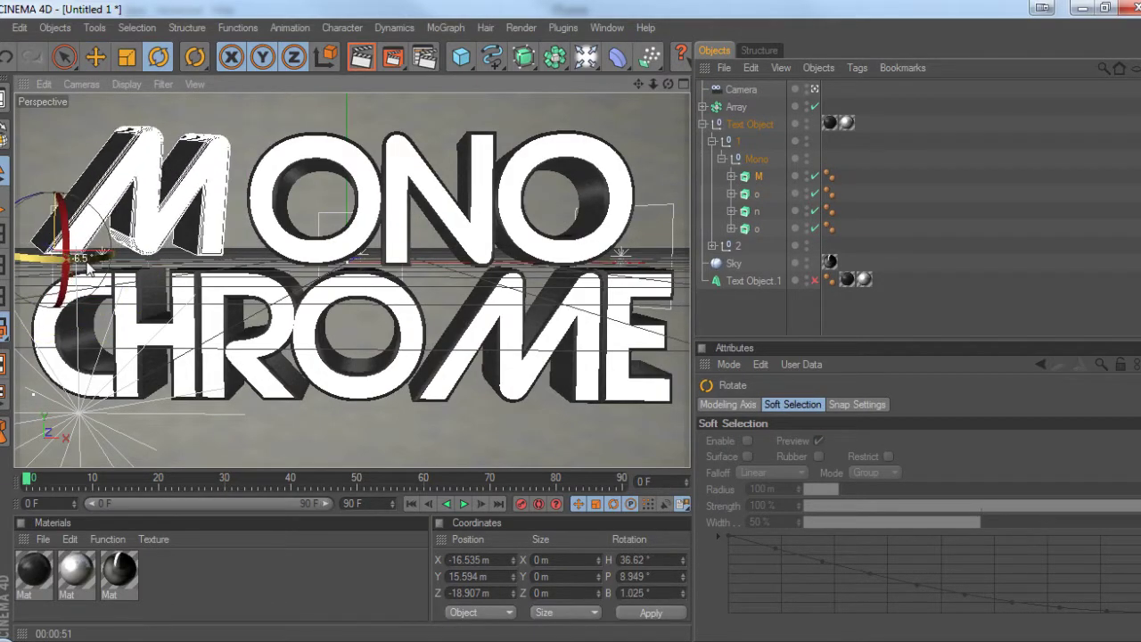
# Shift the first O of MONO toward the M, push it back in depth and rotate it slightly
pyautogui.click(758, 193)
pyautogui.press('e')
pyautogui.moveTo(316, 265); pyautogui.dragTo(293, 266)
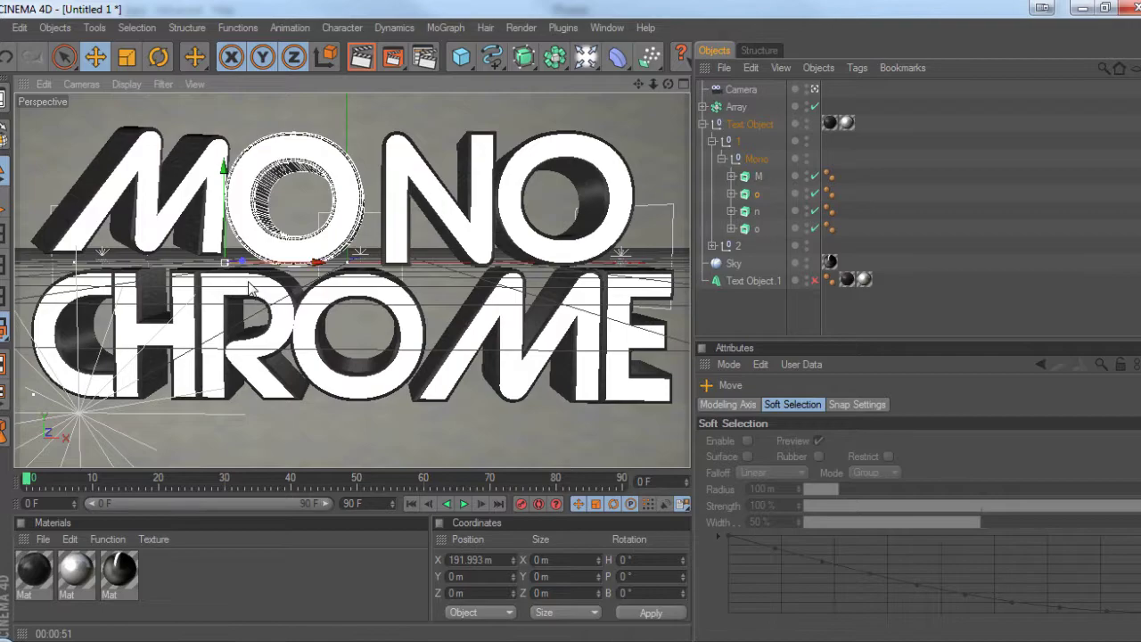
pyautogui.press('F2')
pyautogui.moveTo(257, 214); pyautogui.dragTo(256, 160)
pyautogui.press('F1')
pyautogui.press('r')
pyautogui.moveTo(271, 269)
pyautogui.mouseDown()
pyautogui.moveTo(253, 275)
pyautogui.moveTo(219, 242)
pyautogui.moveTo(212, 256)
pyautogui.moveTo(254, 261)
pyautogui.mouseUp()
pyautogui.press('e')
# Tilt and turn the N of MONO, and lower it slightly
pyautogui.click(758, 211)
pyautogui.press('r')
pyautogui.moveTo(394, 265); pyautogui.dragTo(402, 264)
pyautogui.moveTo(390, 255)
pyautogui.mouseDown()
pyautogui.moveTo(366, 229)
pyautogui.moveTo(408, 282)
pyautogui.moveTo(411, 247)
pyautogui.mouseUp()
pyautogui.press('e')
pyautogui.press('e')
pyautogui.moveTo(354, 196); pyautogui.dragTo(356, 207)
# Rotate the last O of MONO, and shift both it and the N slightly to the right
pyautogui.click(510, 212)
pyautogui.press('r')
pyautogui.moveTo(506, 275); pyautogui.dragTo(477, 274)
pyautogui.moveTo(465, 221); pyautogui.dragTo(477, 193)
pyautogui.press('e')
pyautogui.moveTo(526, 252); pyautogui.dragTo(533, 251)
pyautogui.click(446, 214)
pyautogui.moveTo(409, 250); pyautogui.dragTo(417, 249)
# Push the H of CHROME back about 57 m in depth and push its M back even further
pyautogui.click(108, 390)
pyautogui.moveTo(107, 398); pyautogui.dragTo(157, 368)
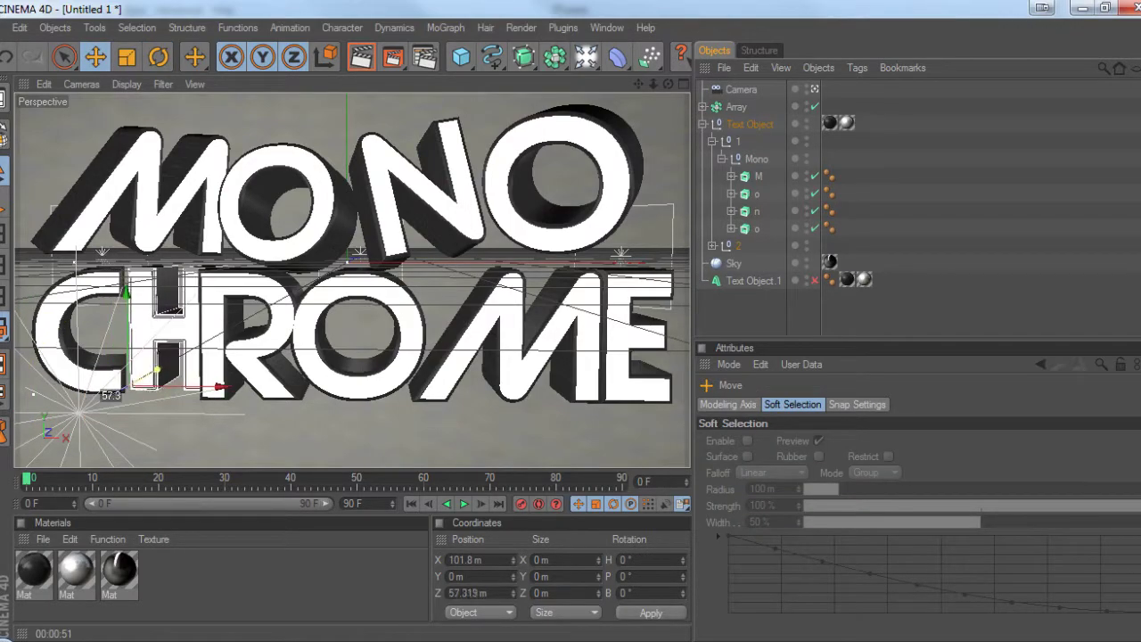
pyautogui.click(448, 391)
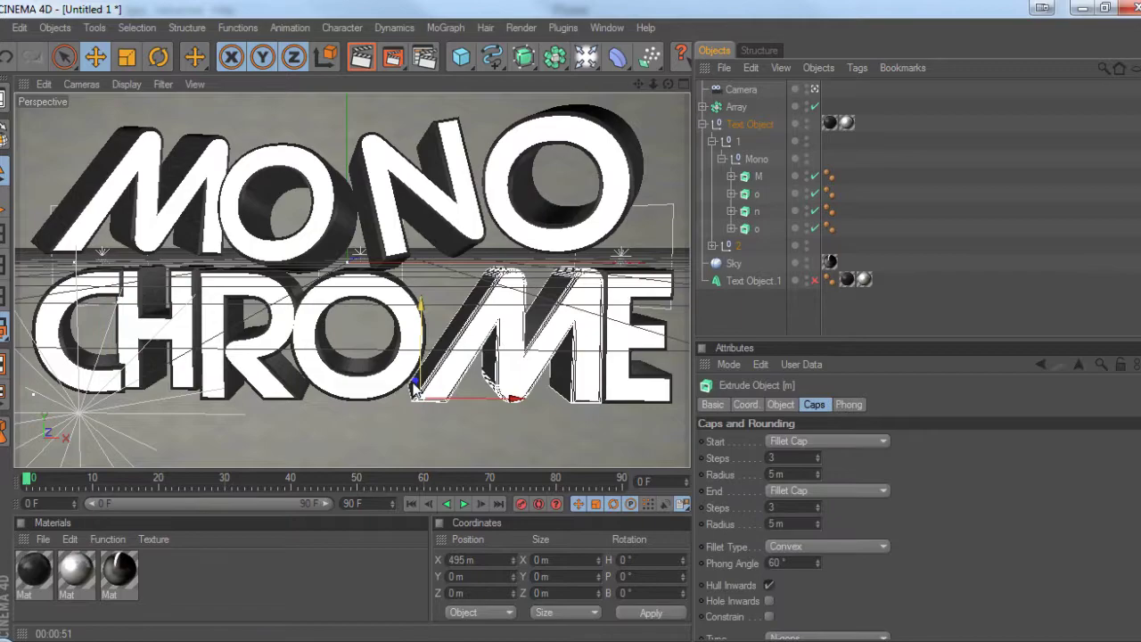
pyautogui.middleClick(428, 268)
pyautogui.middleClick(424, 214)
pyautogui.moveTo(414, 223); pyautogui.dragTo(414, 166)
pyautogui.middleClick(358, 341)
pyautogui.press('F1')
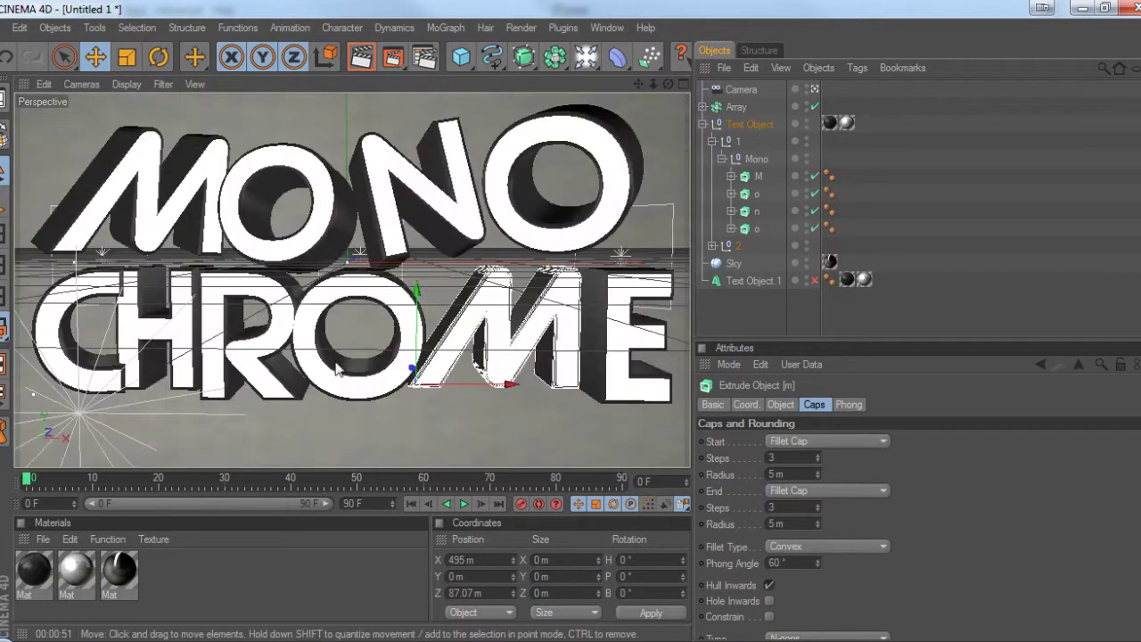
pyautogui.moveTo(411, 367); pyautogui.dragTo(408, 358)
# Shift the O of CHROME right to about X 367 m and move the R right beside it
pyautogui.click(358, 385)
pyautogui.moveTo(369, 394); pyautogui.dragTo(399, 394)
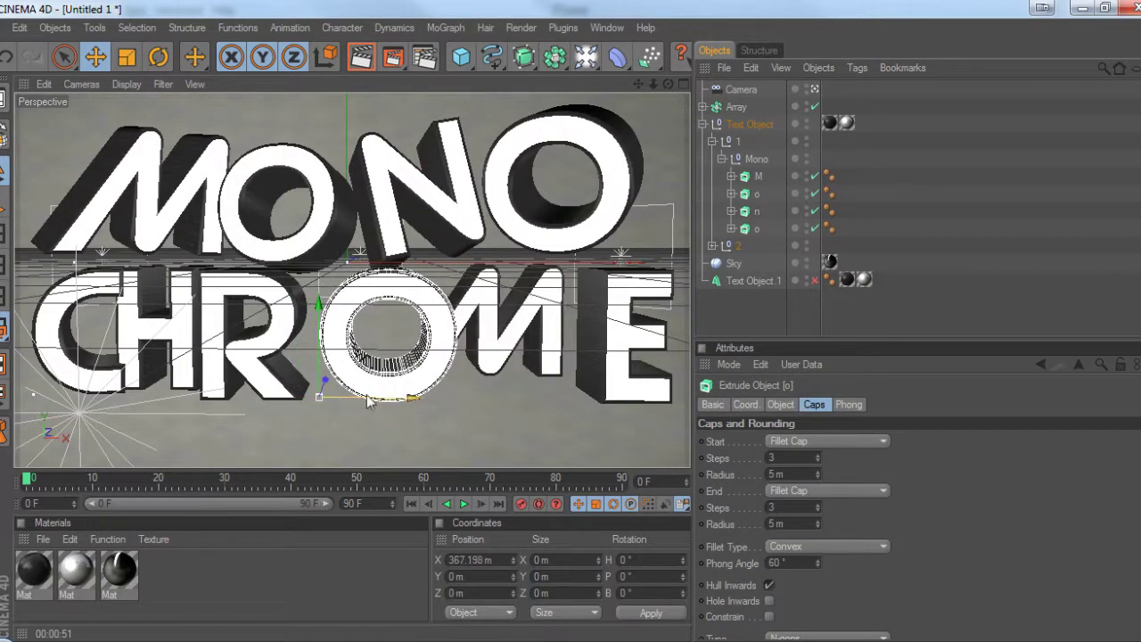
pyautogui.click(274, 379)
pyautogui.moveTo(287, 392); pyautogui.dragTo(312, 393)
# Shift the H of CHROME to the right, rotate it slightly and lower it
pyautogui.click(186, 374)
pyautogui.moveTo(201, 386); pyautogui.dragTo(214, 387)
pyautogui.press('r')
pyautogui.moveTo(141, 398); pyautogui.dragTo(153, 394)
pyautogui.moveTo(112, 354); pyautogui.dragTo(110, 342)
pyautogui.press('e')
pyautogui.moveTo(154, 387); pyautogui.dragTo(164, 386)
pyautogui.moveTo(121, 299); pyautogui.dragTo(123, 316)
# Rotate the R of CHROME slightly in heading and pitch
pyautogui.click(239, 378)
pyautogui.press('r')
pyautogui.moveTo(256, 407); pyautogui.dragTo(248, 406)
pyautogui.moveTo(206, 366); pyautogui.dragTo(209, 381)
pyautogui.press('e')
# Raise the O of CHROME to about Y 4 m, and turn both the O and the M slightly
pyautogui.click(373, 385)
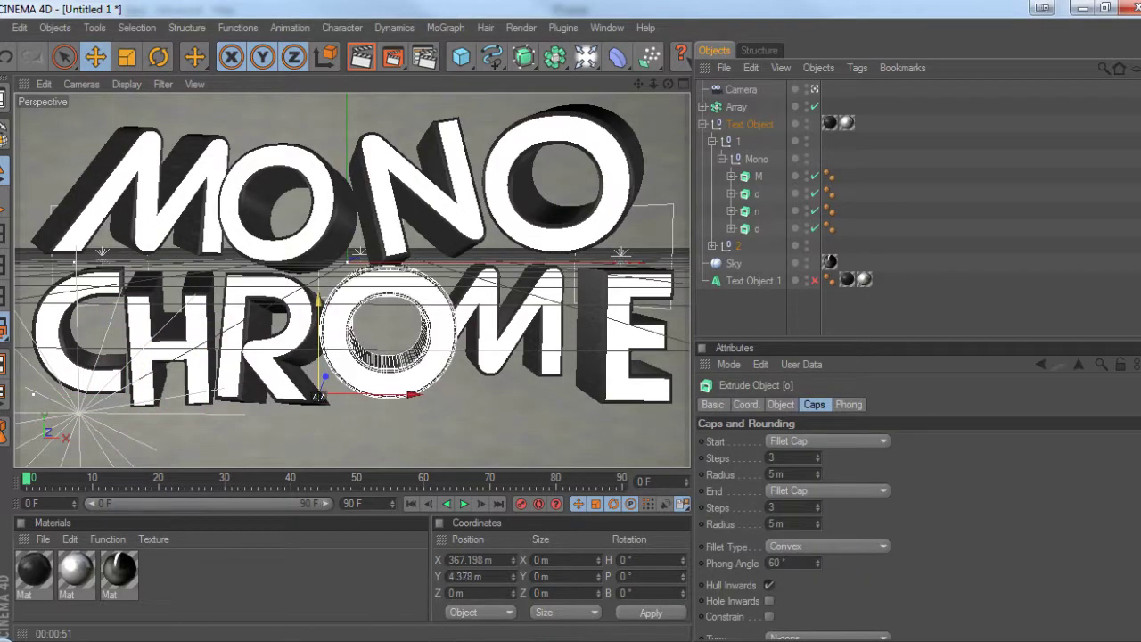
pyautogui.press('r')
pyautogui.moveTo(325, 405)
pyautogui.mouseDown()
pyautogui.moveTo(366, 412)
pyautogui.moveTo(307, 406)
pyautogui.mouseUp()
pyautogui.click(474, 353)
pyautogui.moveTo(450, 390); pyautogui.dragTo(434, 391)
# Rotate the E of CHROME to about heading -34° and pitch -14°, and move it to about X 671, Y -30, Z 19 m
pyautogui.click(616, 389)
pyautogui.moveTo(621, 411); pyautogui.dragTo(554, 402)
pyautogui.press('e')
pyautogui.press('r')
pyautogui.press('e')
pyautogui.moveTo(625, 436); pyautogui.dragTo(615, 435)
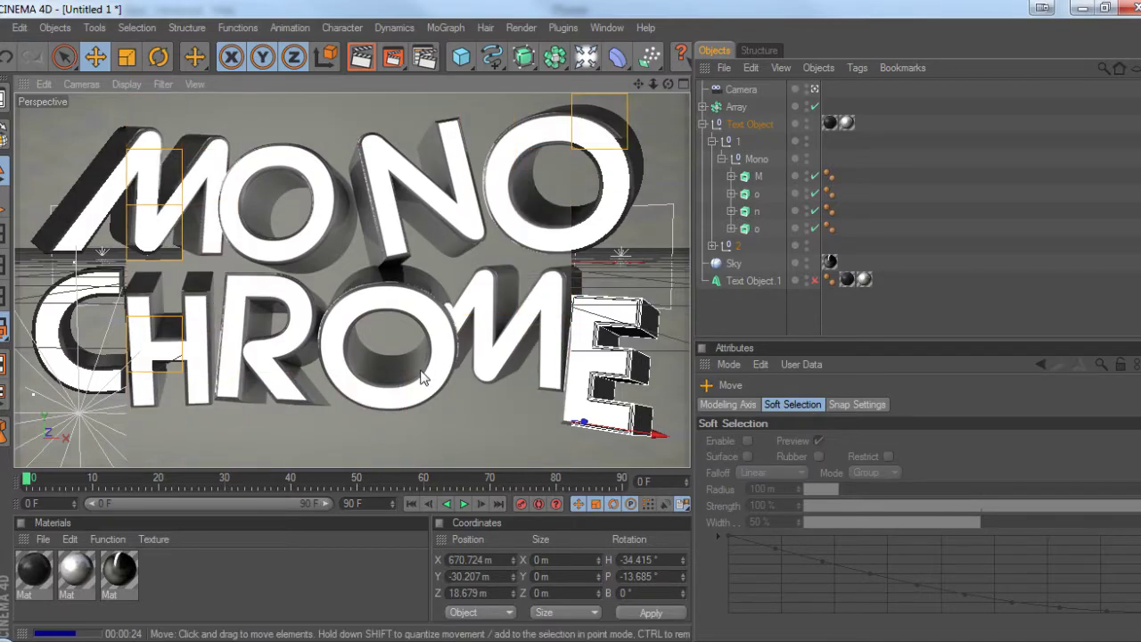
# Pull the C of CHROME forward, shift it right toward the H and rotate it slightly
pyautogui.click(98, 374)
pyautogui.moveTo(44, 379); pyautogui.dragTo(15, 419)
pyautogui.moveTo(102, 430); pyautogui.dragTo(133, 427)
pyautogui.press('r')
pyautogui.moveTo(60, 457); pyautogui.dragTo(40, 434)
# Reorient the E of CHROME to about heading -49°, pitch 19°, bank 5°, and move it to about X 697, Y -6, Z 31 m
pyautogui.click(589, 405)
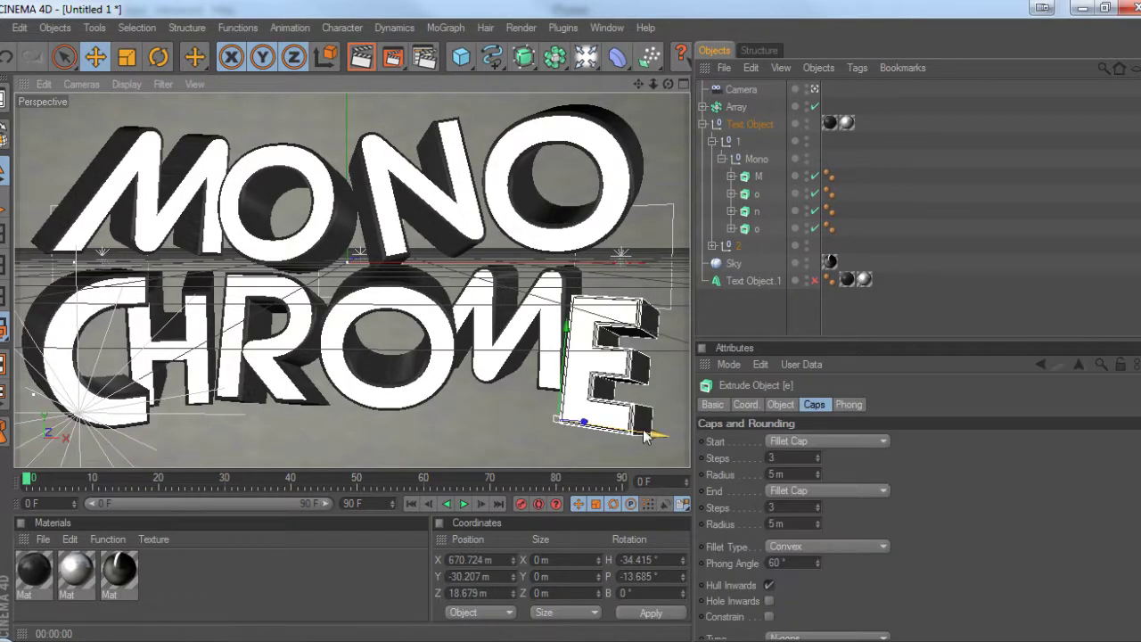
pyautogui.press('e')
pyautogui.press('r')
pyautogui.moveTo(558, 385); pyautogui.dragTo(578, 415)
pyautogui.press('e')
pyautogui.moveTo(621, 357); pyautogui.dragTo(619, 360)
pyautogui.moveTo(653, 84); pyautogui.dragTo(654, 85)
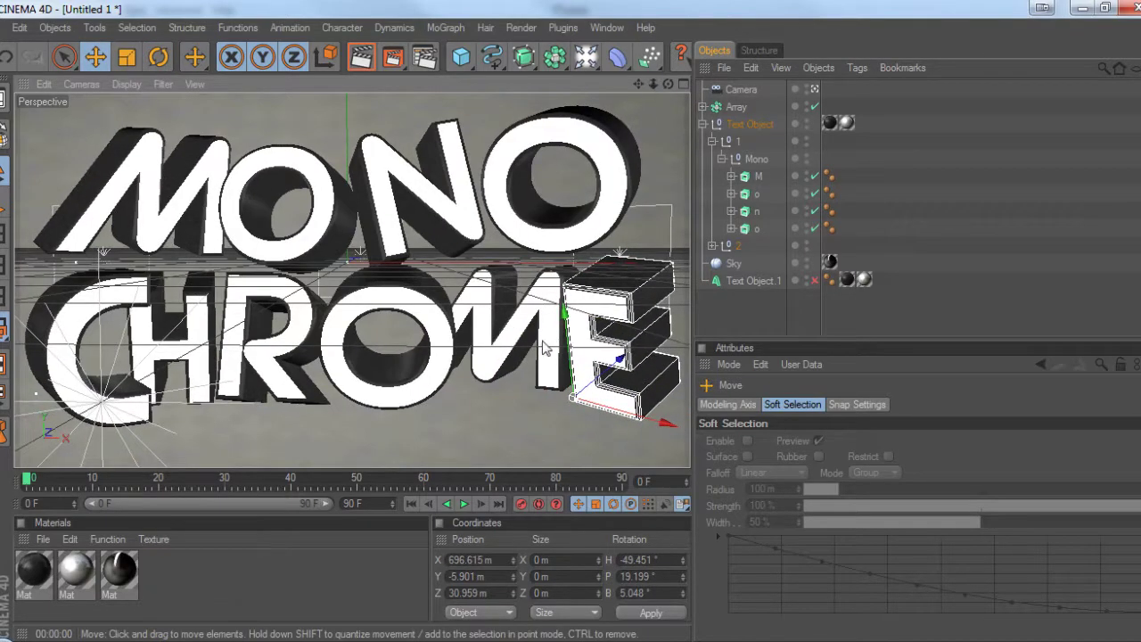
# Lower the M of CHROME slightly and reposition the E to about X 691, Y -28, Z 3 m with heading -39°, pitch 20°
pyautogui.click(543, 350)
pyautogui.moveTo(413, 299); pyautogui.dragTo(412, 313)
pyautogui.click(611, 364)
pyautogui.moveTo(616, 360)
pyautogui.mouseDown()
pyautogui.moveTo(606, 387)
pyautogui.moveTo(615, 376)
pyautogui.mouseUp()
pyautogui.moveTo(572, 327); pyautogui.dragTo(574, 340)
pyautogui.press('r')
pyautogui.moveTo(568, 452); pyautogui.dragTo(585, 452)
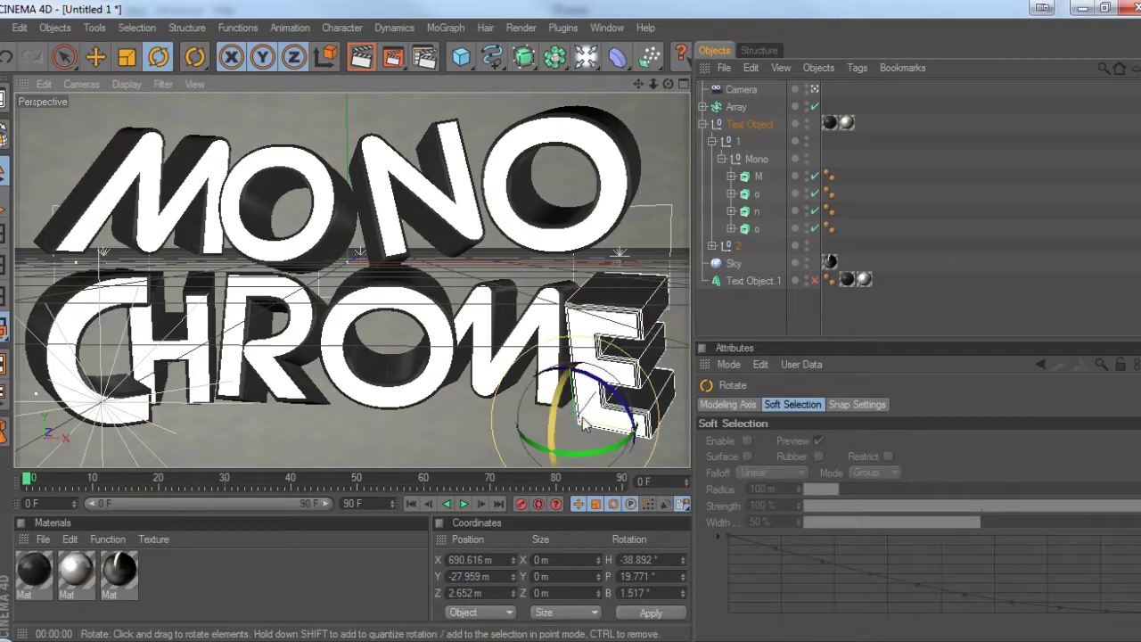
# Rotate the E of CHROME to face forward more and move it to about X 669, Y -3, Z -73 m
pyautogui.press('e')
pyautogui.press('r')
pyautogui.moveTo(557, 415); pyautogui.dragTo(565, 397)
pyautogui.press('e')
pyautogui.moveTo(571, 332); pyautogui.dragTo(573, 301)
pyautogui.moveTo(606, 366); pyautogui.dragTo(612, 429)
pyautogui.press('r')
pyautogui.press('e')
# Shift the R of CHROME slightly right and move the H to about X 117, Y -26, Z 71 m
pyautogui.click(279, 372)
pyautogui.moveTo(268, 400); pyautogui.dragTo(275, 400)
pyautogui.click(198, 361)
pyautogui.moveTo(196, 406); pyautogui.dragTo(175, 427)
pyautogui.press('r')
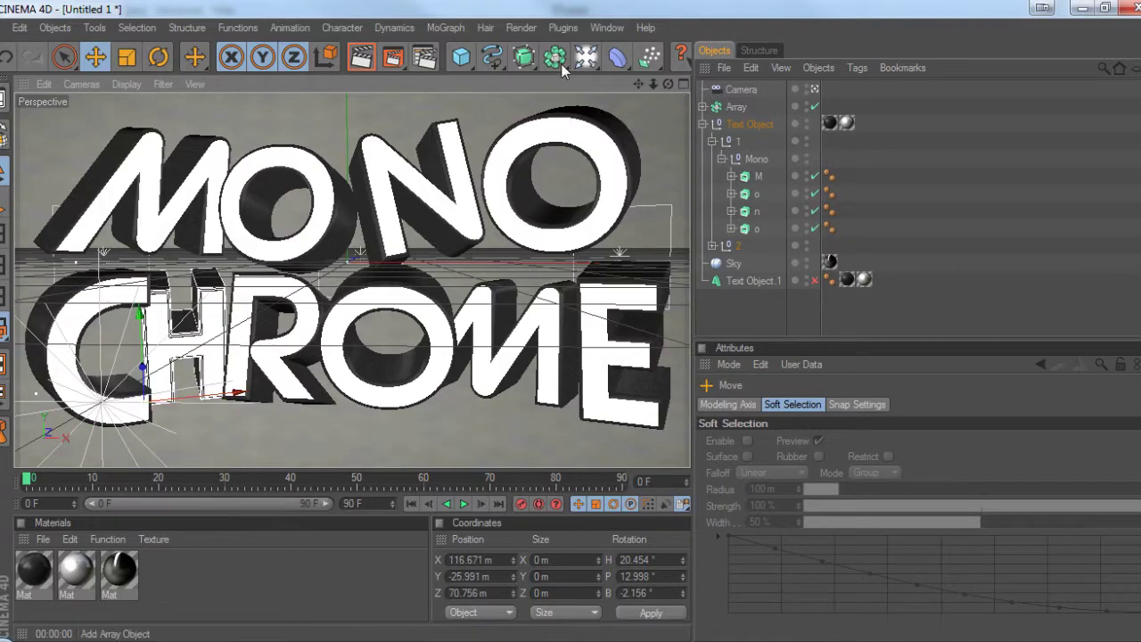
# Set the render output to save as PNG with an alpha channel
pyautogui.click(425, 58)
pyautogui.click(150, 81)
pyautogui.click(410, 122)
pyautogui.click(383, 269)
pyautogui.click(340, 170)
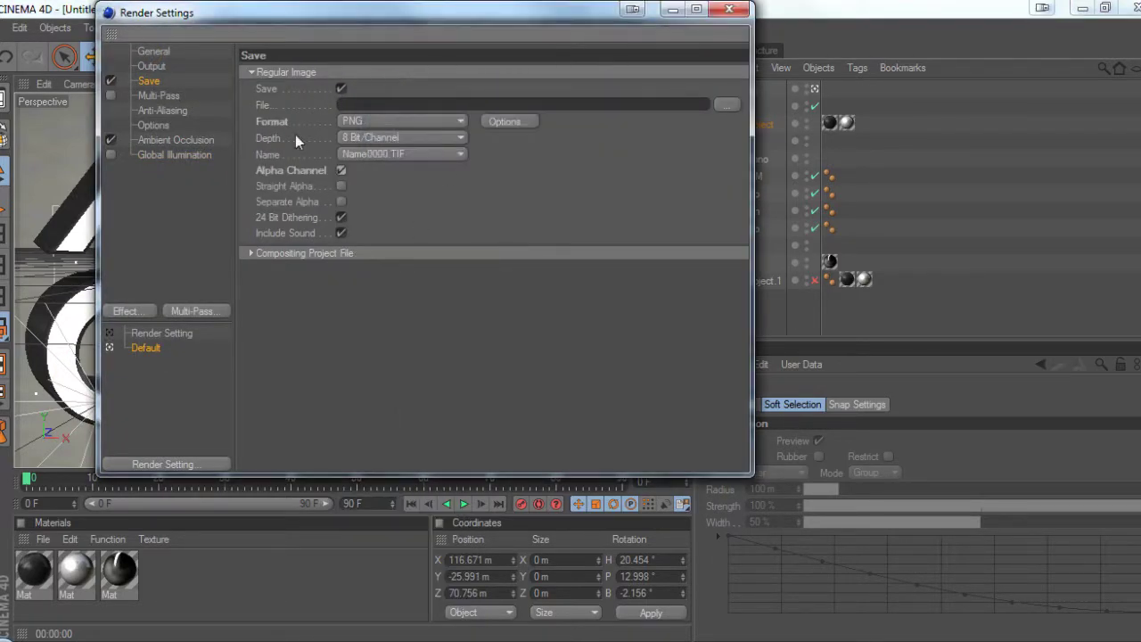
# Set the render anti-aliasing to Best with the Still Image filter
pyautogui.click(162, 110)
pyautogui.click(398, 75)
pyautogui.click(392, 122)
pyautogui.click(393, 90)
pyautogui.click(391, 122)
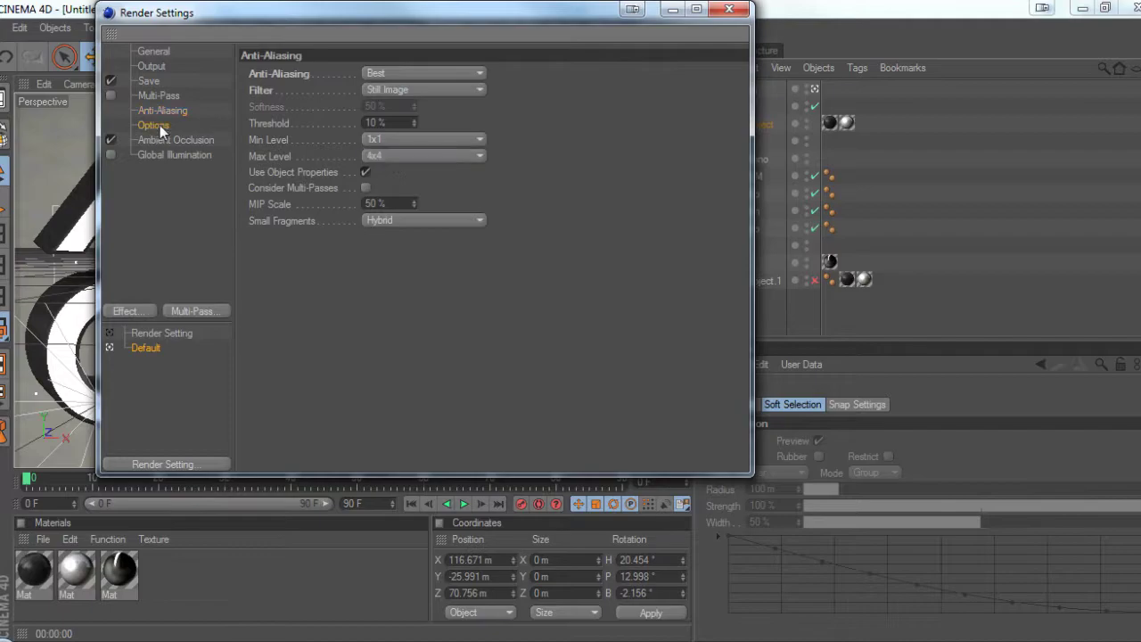
# Enable Global Illumination in the render settings and turn off the Sky's visibility in the renderer
pyautogui.click(165, 140)
pyautogui.click(110, 154)
pyautogui.click(150, 67)
pyautogui.click(729, 10)
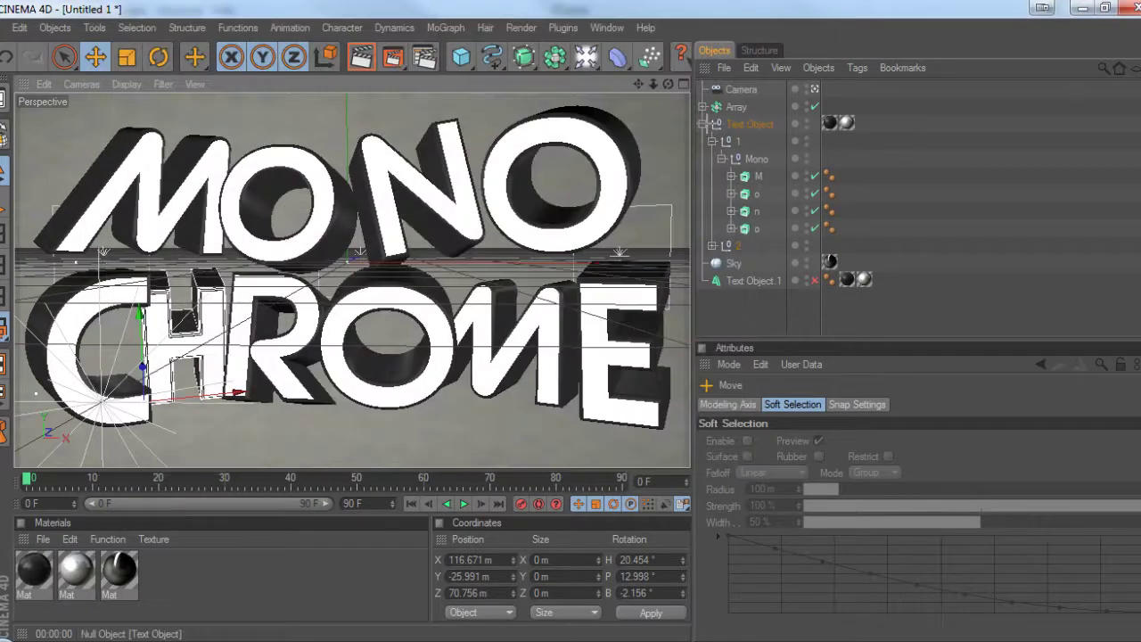
pyautogui.click(807, 148)
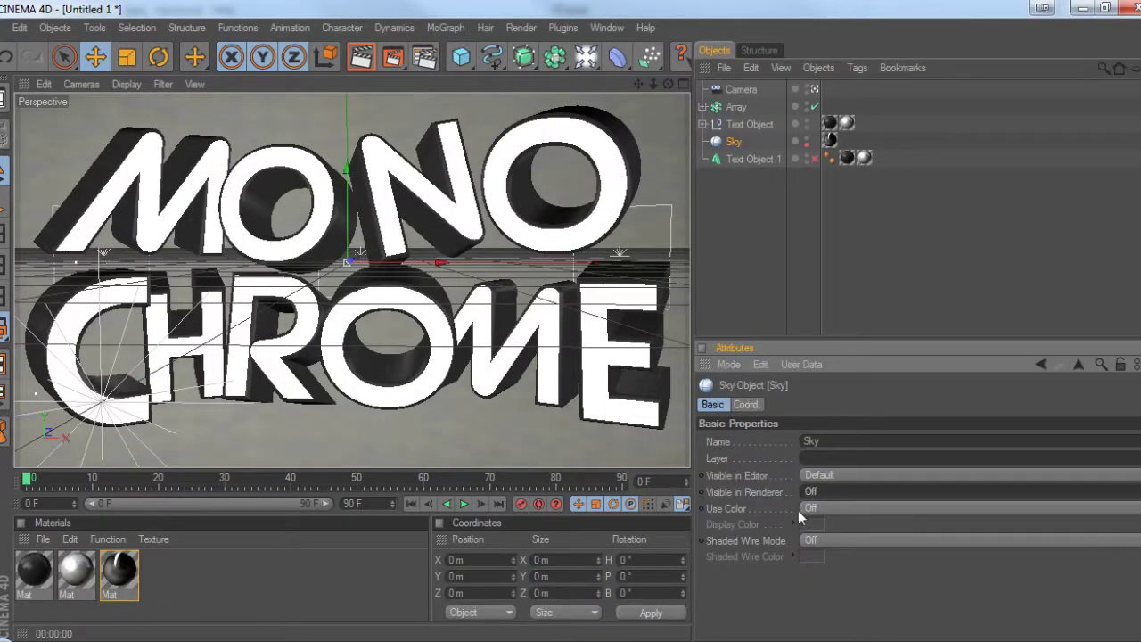
# Rotate the E of CHROME to about heading -27°, pitch 4°, bank 0°, and render the scene to the Picture Viewer
pyautogui.click(615, 349)
pyautogui.press('r')
pyautogui.moveTo(565, 401); pyautogui.dragTo(569, 367)
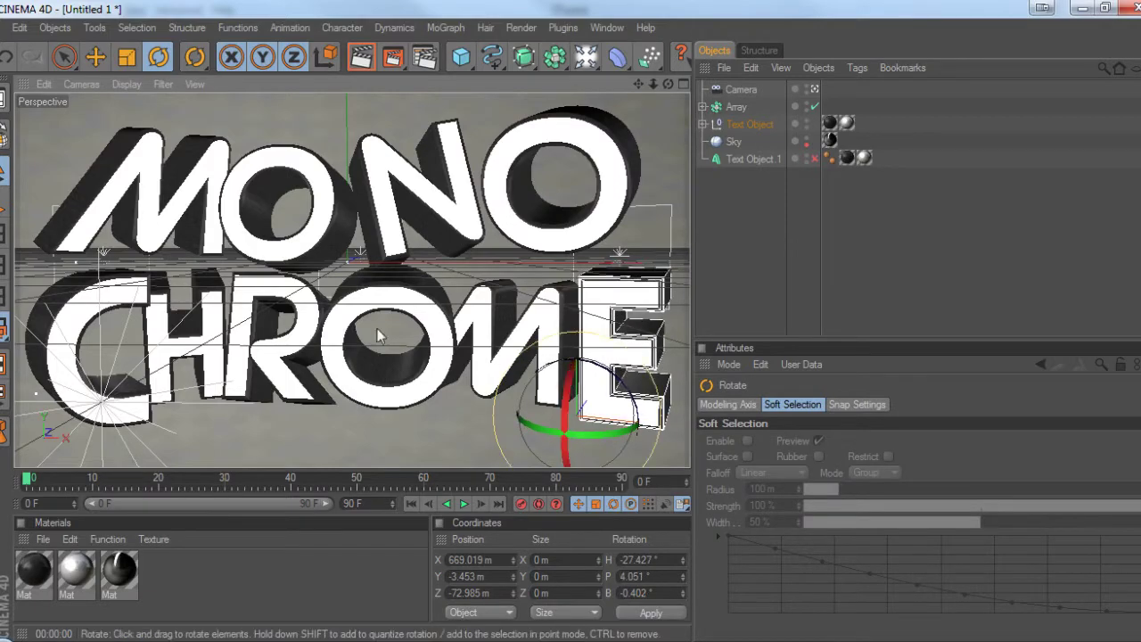
pyautogui.click(400, 56)
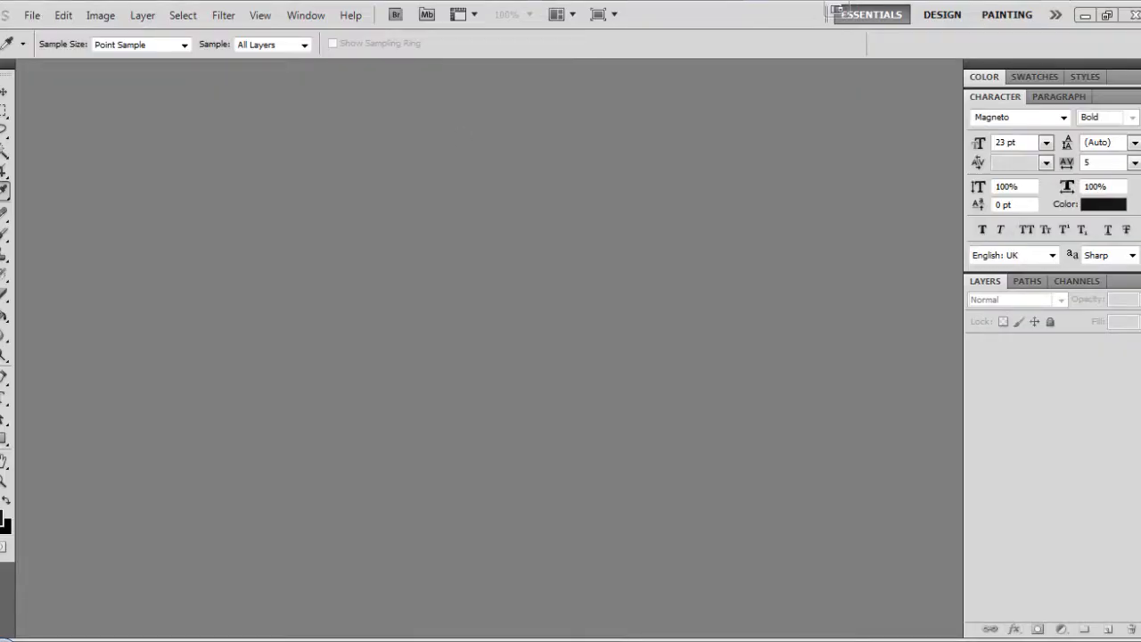
# In Photoshop, open NightSky_1280(4).jpg, discarding its embedded profile, and convert the background into the editable Layer 0
pyautogui.click(32, 15)
pyautogui.click(56, 52)
pyautogui.click(502, 250)
pyautogui.click(758, 376)
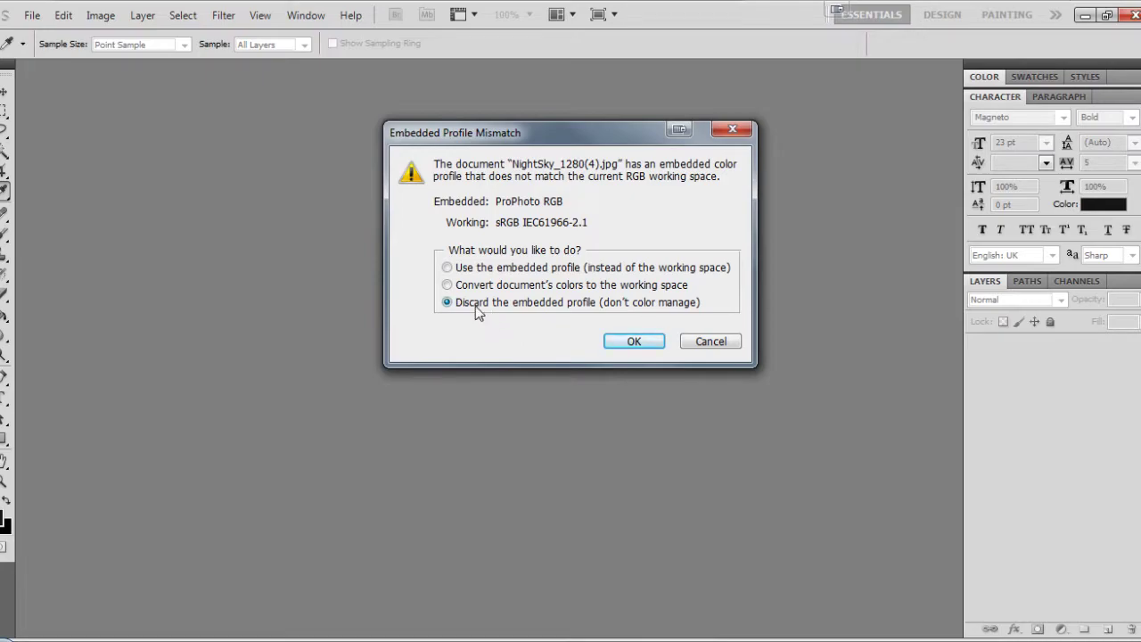
pyautogui.click(633, 342)
pyautogui.doubleClick(1043, 346)
pyautogui.press('Return')
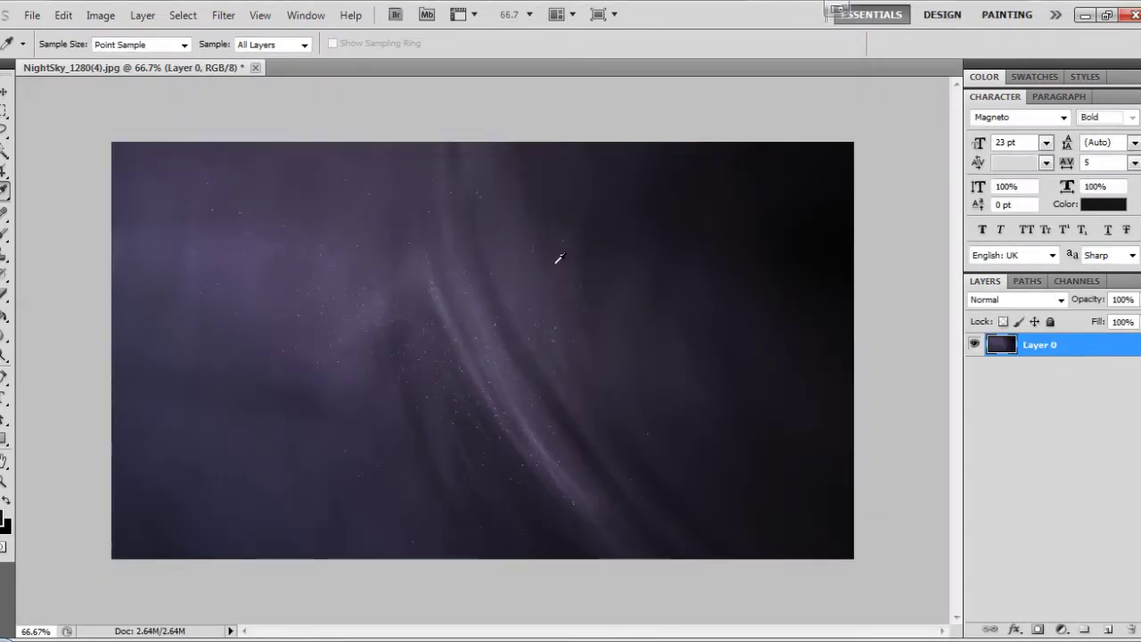
# Apply a Lens Correction vignette to the night sky with amount -81 and midpoint +56
pyautogui.click(222, 15)
pyautogui.click(267, 97)
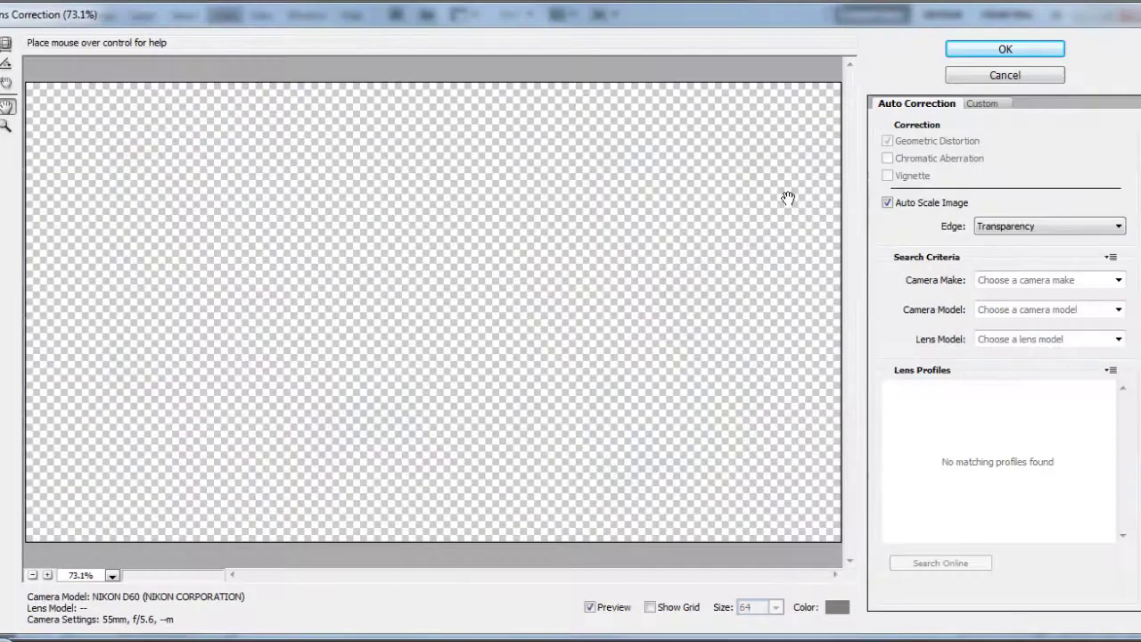
pyautogui.click(984, 103)
pyautogui.moveTo(1005, 367); pyautogui.dragTo(923, 363)
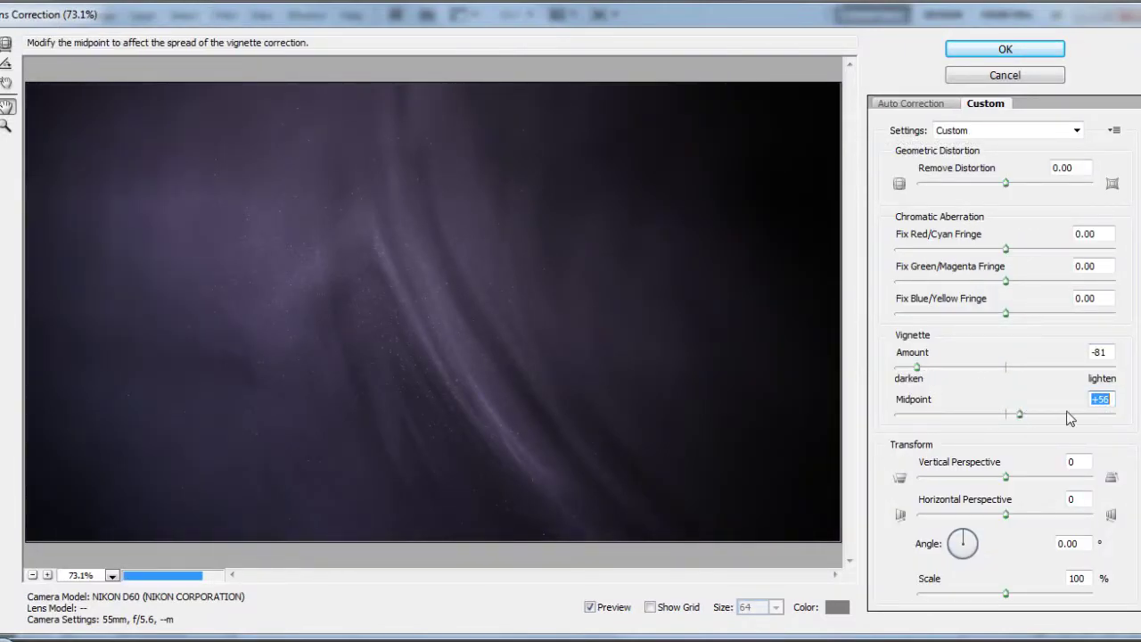
pyautogui.click(1007, 51)
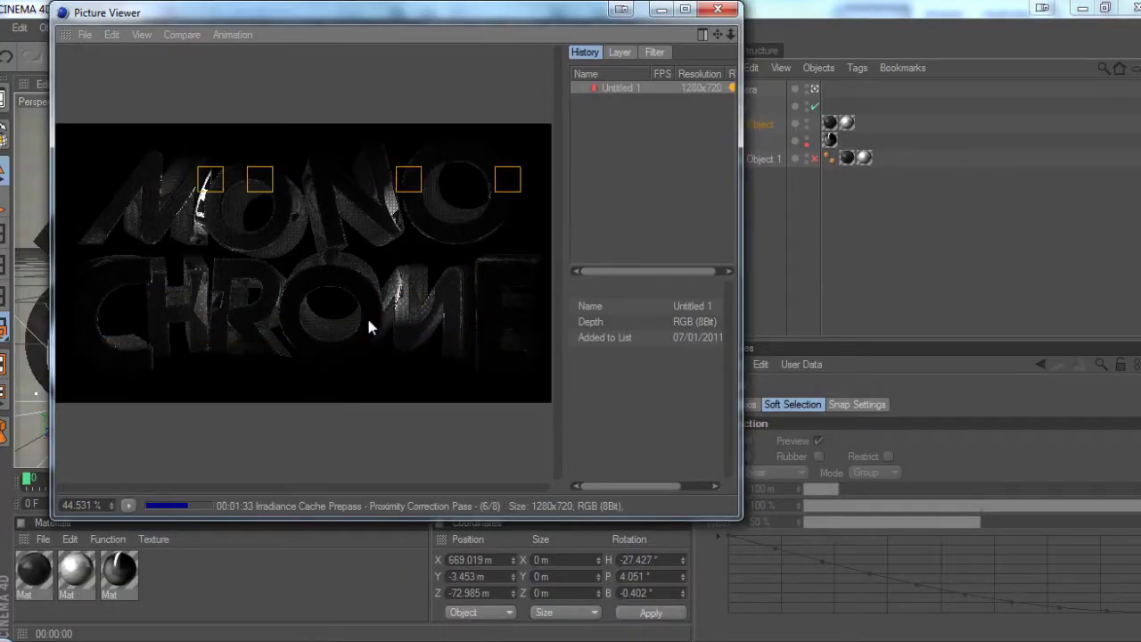
# Switch to the web browser and look through the account's own YouTube channel page down to the Cool Guys list
pyautogui.click(131, 638)
pyautogui.click(274, 12)
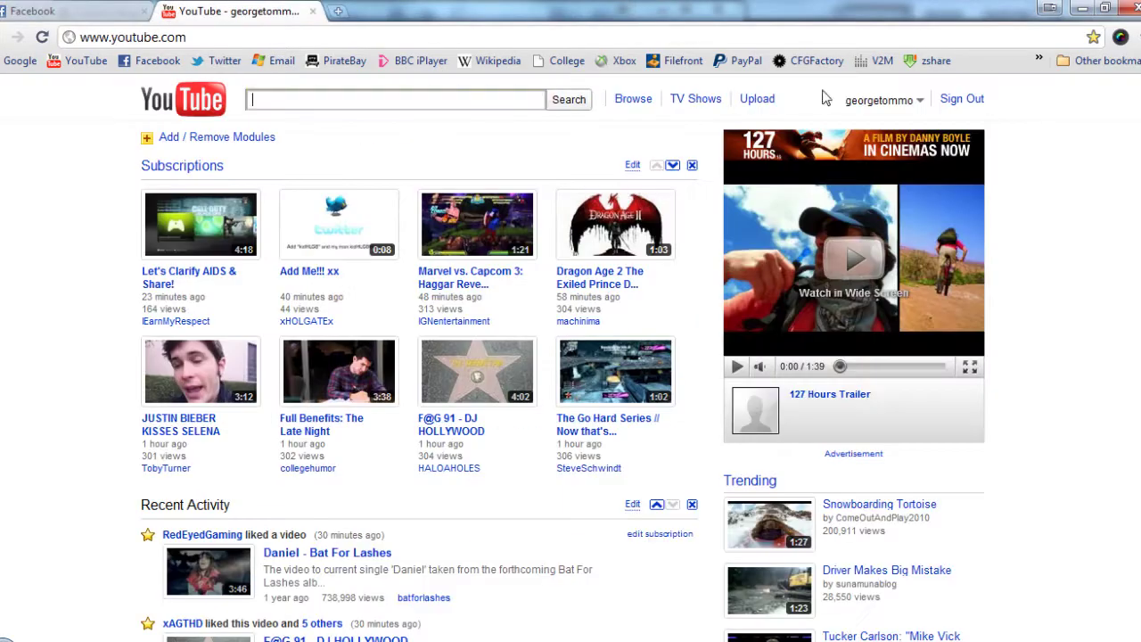
pyautogui.click(871, 99)
pyautogui.scroll(-3, 548, 459)
pyautogui.scroll(-5, 535, 410)
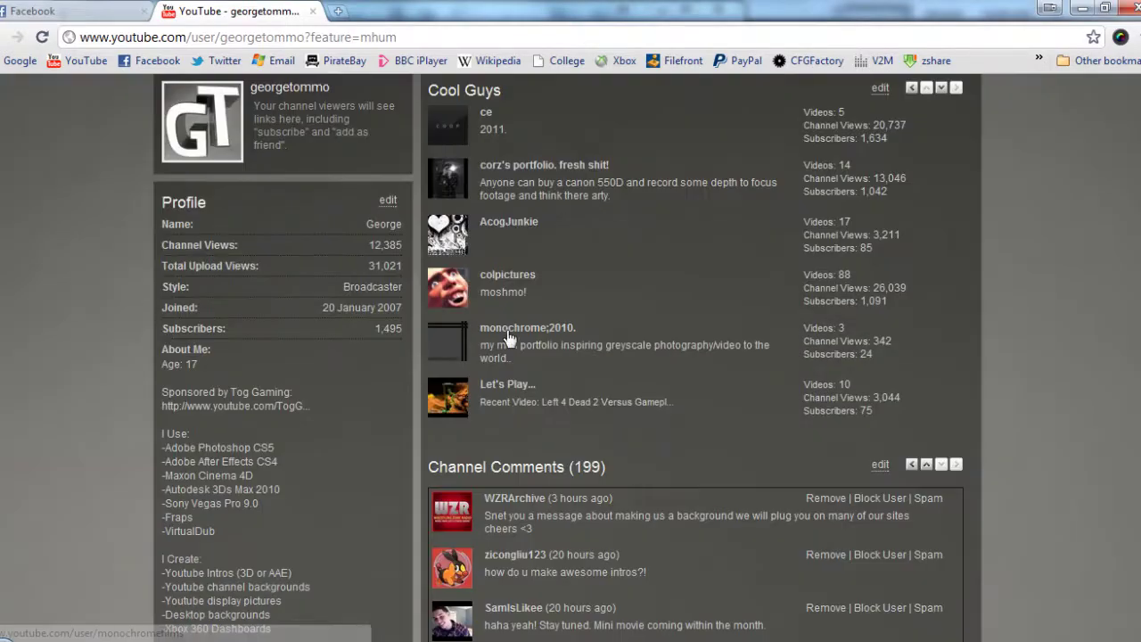
# Open the monochrome;2010. channel and post the comment "<3 speed edit coming :)" on it
pyautogui.click(506, 332)
pyautogui.scroll(-5, 419, 347)
pyautogui.scroll(-5, 444, 359)
pyautogui.click(497, 534)
pyautogui.write('<3 speed edit coming :)')
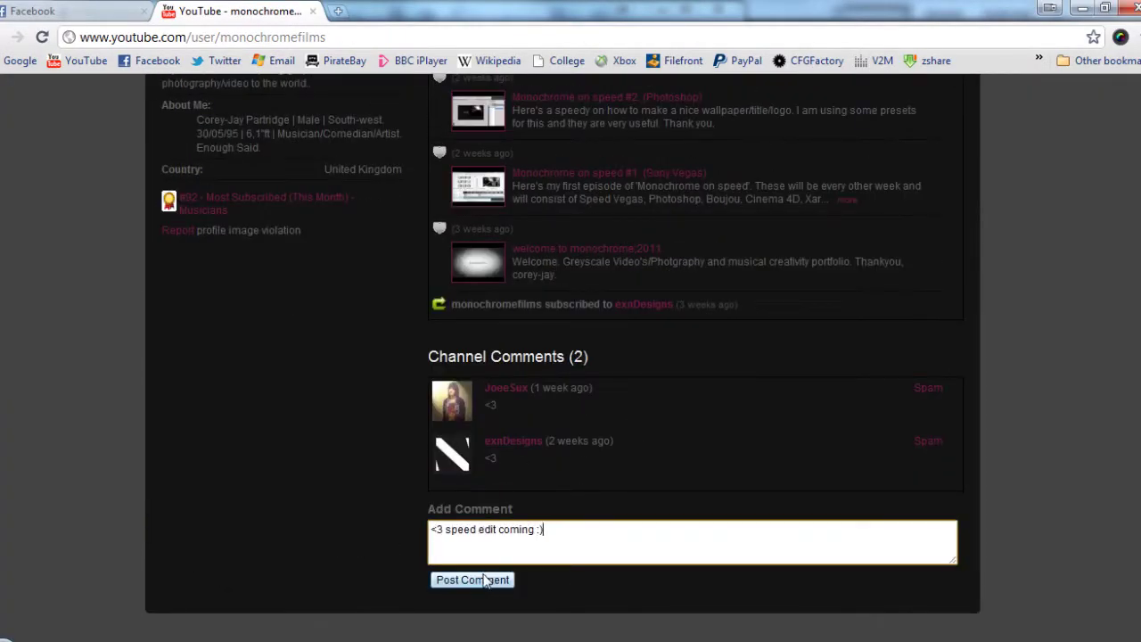
pyautogui.click(473, 579)
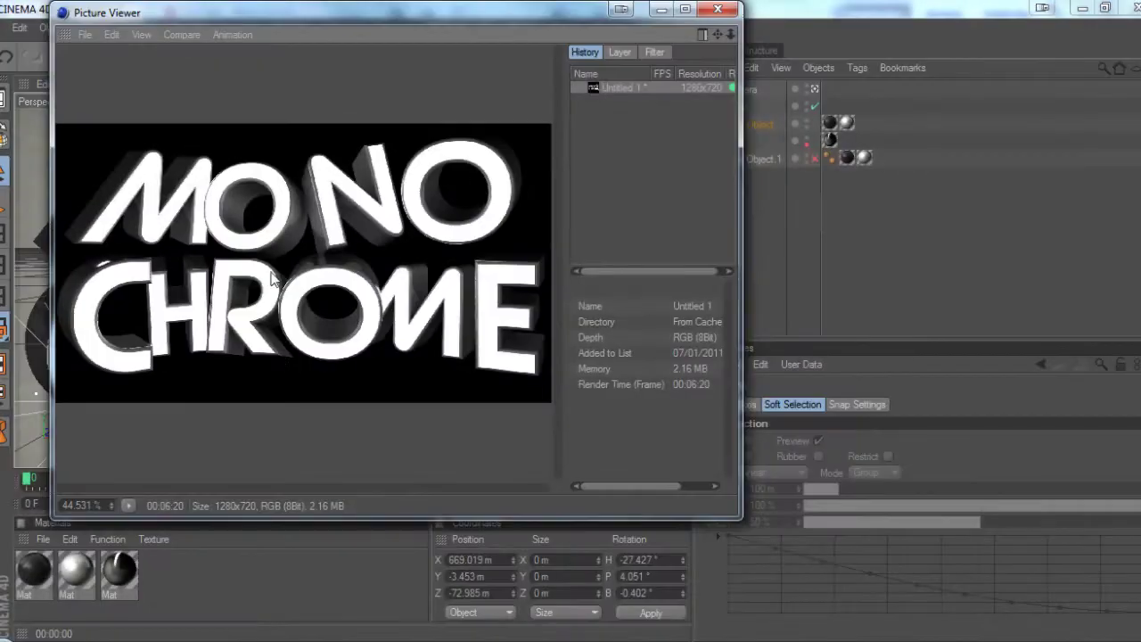
# Back in Cinema 4D, save the rendered image as mono in the Cinema 4D out > JPEG documents folder
pyautogui.click(84, 34)
pyautogui.click(182, 88)
pyautogui.click(105, 204)
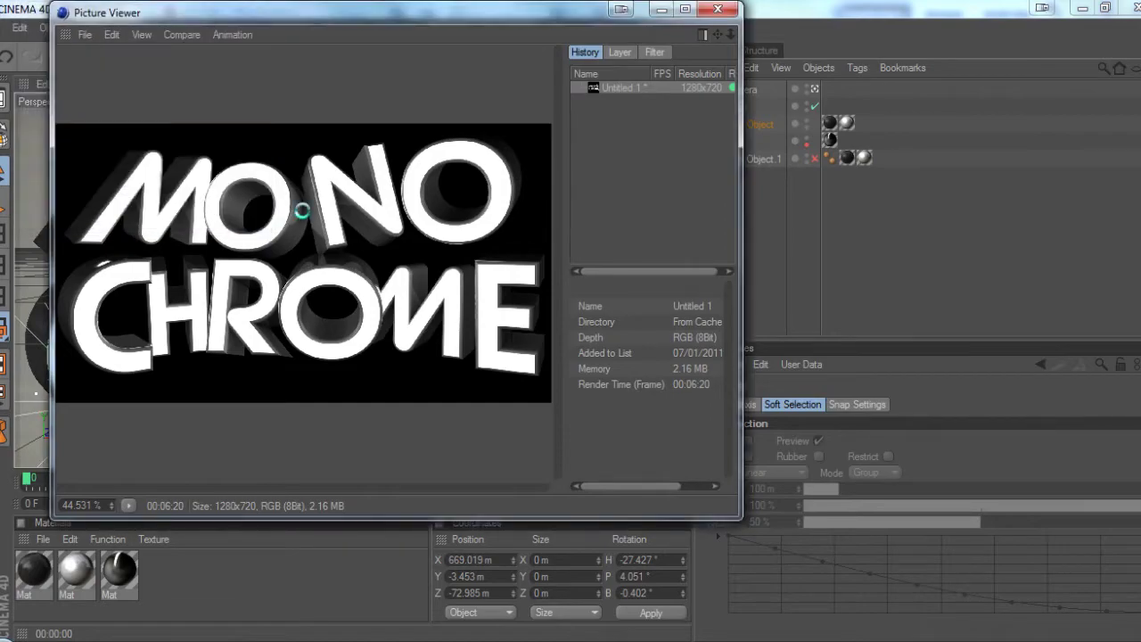
pyautogui.click(132, 273)
pyautogui.doubleClick(268, 303)
pyautogui.doubleClick(258, 211)
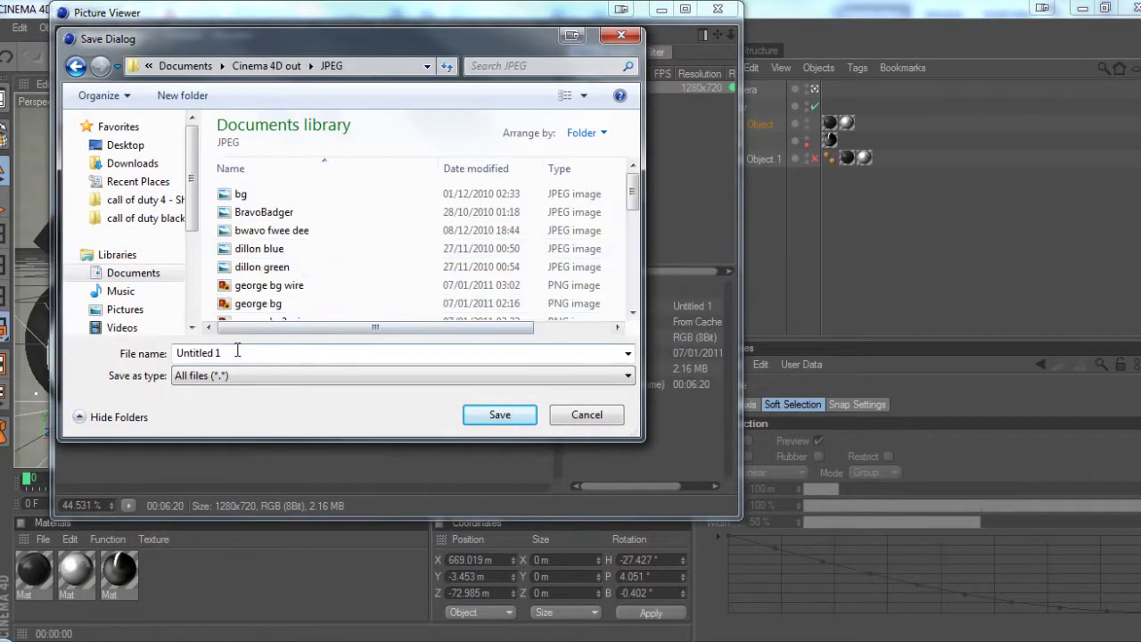
pyautogui.write('mono')
pyautogui.press('Return')
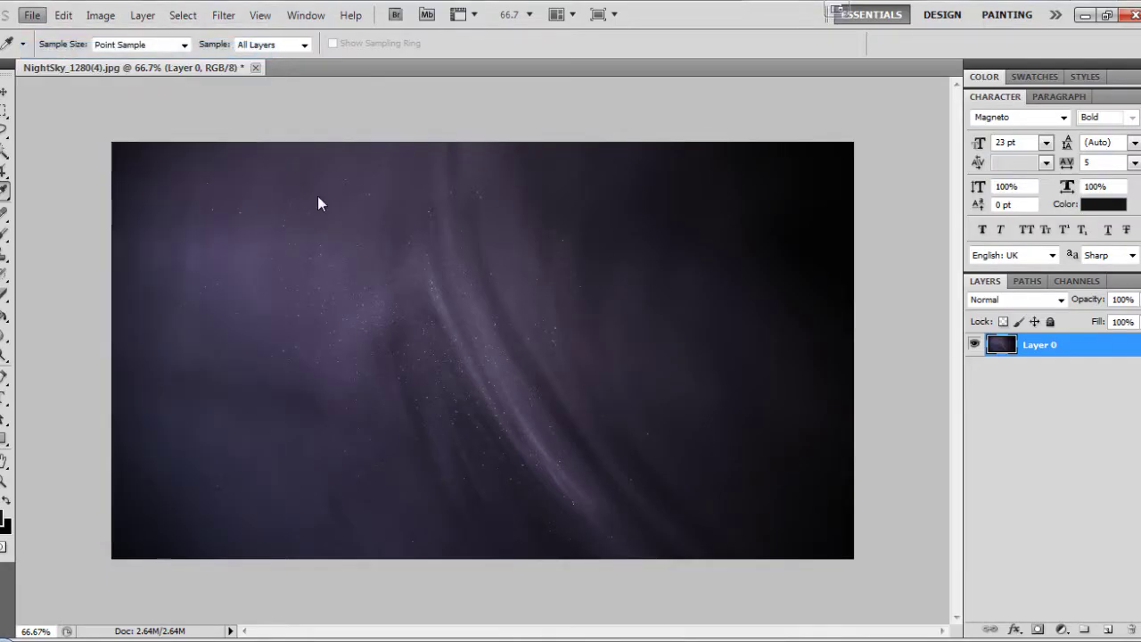
# In Photoshop, open the mono.png render from the JPEG folder
pyautogui.hotkey('ctrl', 'o')
pyautogui.click(372, 218)
pyautogui.doubleClick(482, 127)
pyautogui.scroll(-3, 489, 231)
pyautogui.doubleClick(487, 218)
pyautogui.doubleClick(471, 139)
pyautogui.click(513, 225)
pyautogui.scroll(-2, 526, 244)
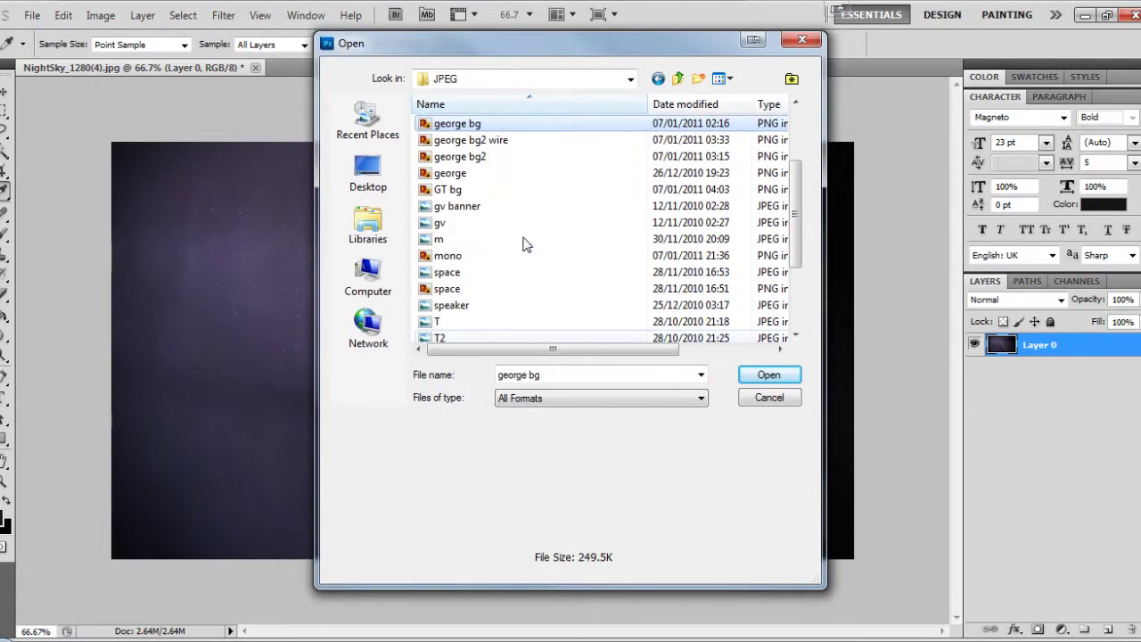
pyautogui.doubleClick(524, 254)
# Bring the MONO CHROME text into the NightSky document, scale it down proportionally and centre it on the background
pyautogui.press('v')
pyautogui.moveTo(542, 359); pyautogui.dragTo(490, 310)
pyautogui.moveTo(494, 319); pyautogui.dragTo(524, 324)
pyautogui.hotkey('ctrl', 't')
pyautogui.keyDown('shift'); pyautogui.moveTo(840, 149); pyautogui.dragTo(667, 238); pyautogui.keyUp('shift')
pyautogui.moveTo(456, 416); pyautogui.dragTo(540, 379)
pyautogui.press('Return')
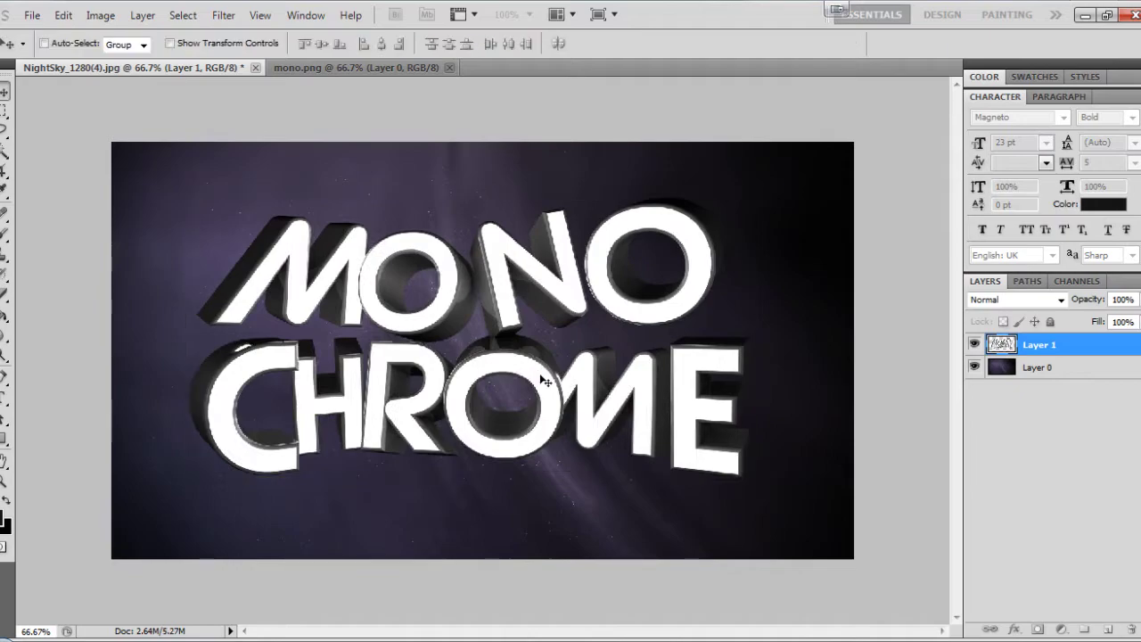
# Open the recent file flare1.psd, unlock its background layer and bring the flare into the NightSky document
pyautogui.click(32, 15)
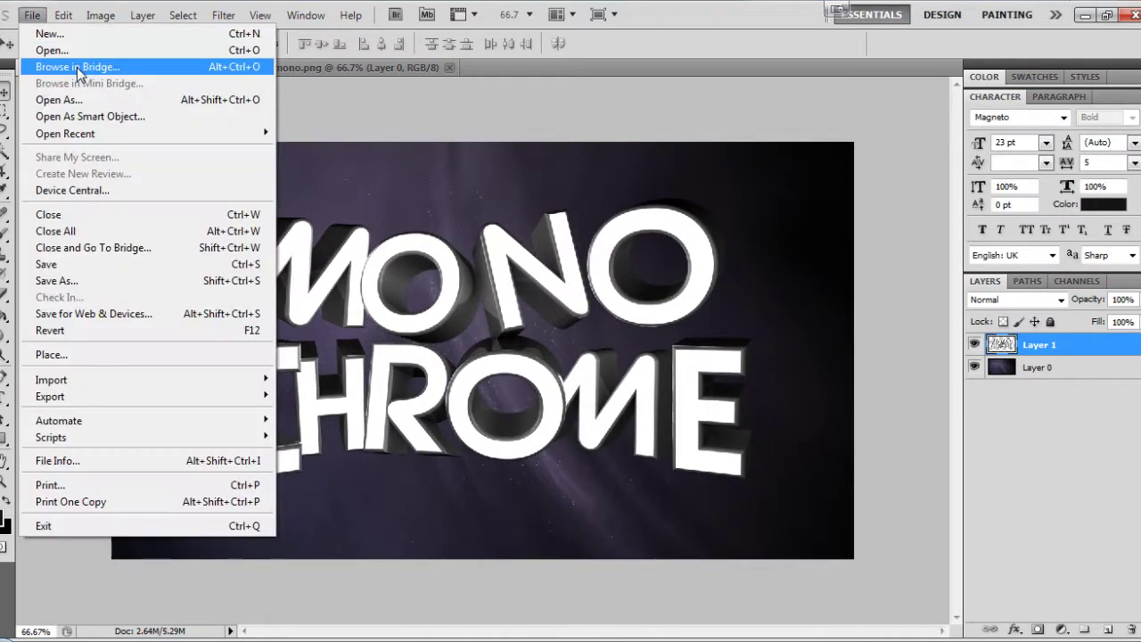
pyautogui.moveTo(178, 133)
pyautogui.click(407, 247)
pyautogui.doubleClick(1050, 342)
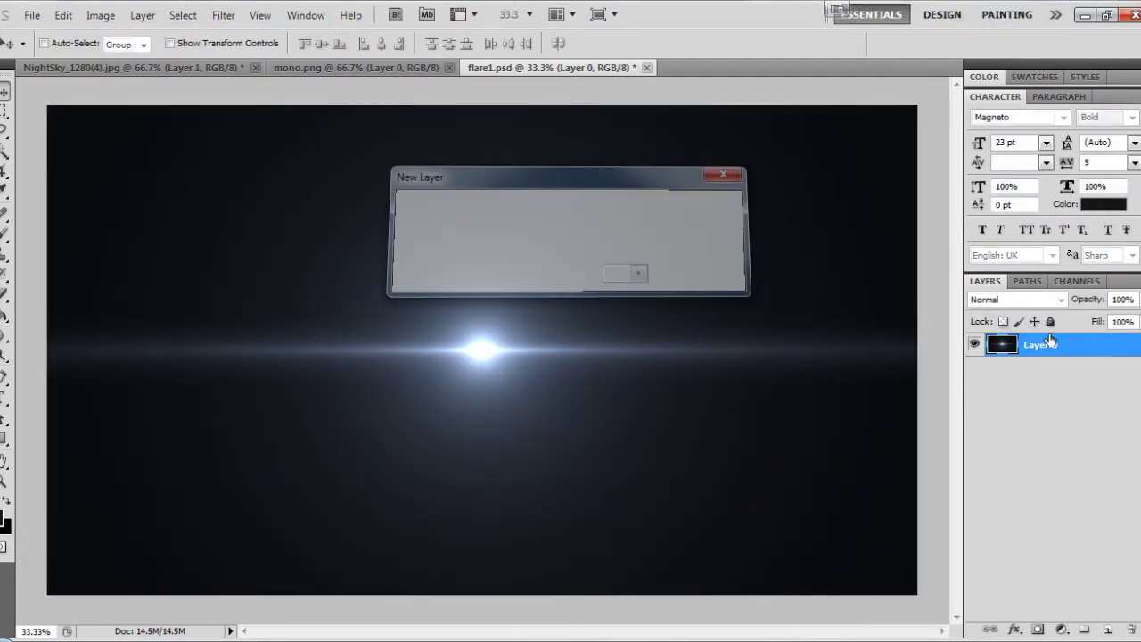
pyautogui.moveTo(451, 251); pyautogui.dragTo(554, 312)
pyautogui.keyDown('alt'); pyautogui.scroll(-3, 544, 307); pyautogui.keyUp('alt')
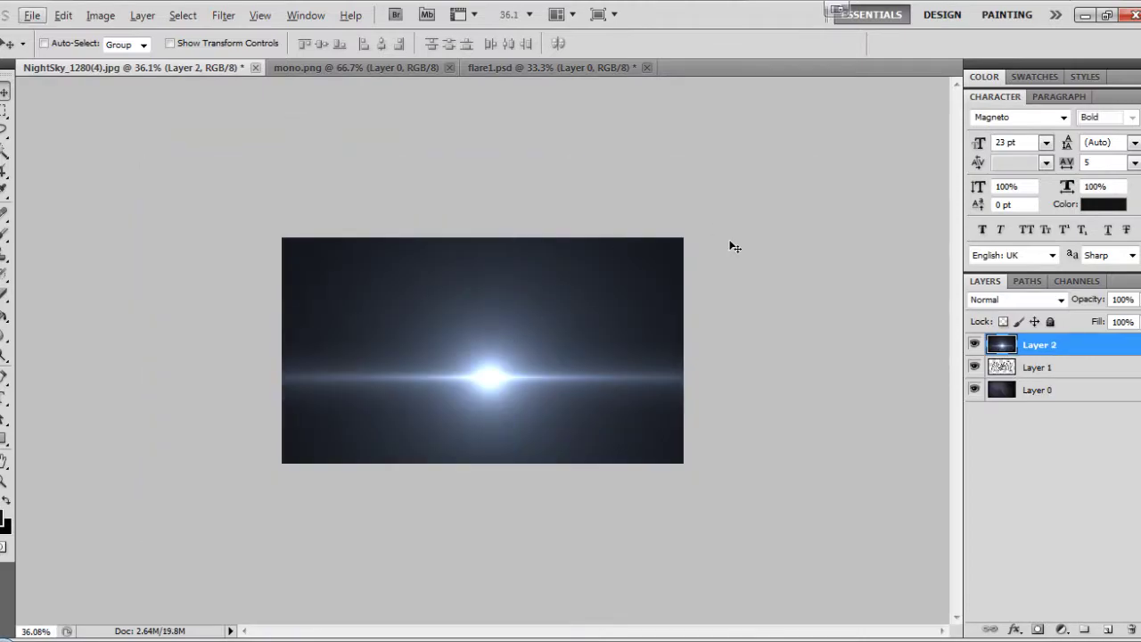
# Scale the flare layer down proportionally so it covers only part of the text
pyautogui.hotkey('ctrl', 't')
pyautogui.keyDown('alt'); pyautogui.scroll(-2, 312, 225); pyautogui.keyUp('alt')
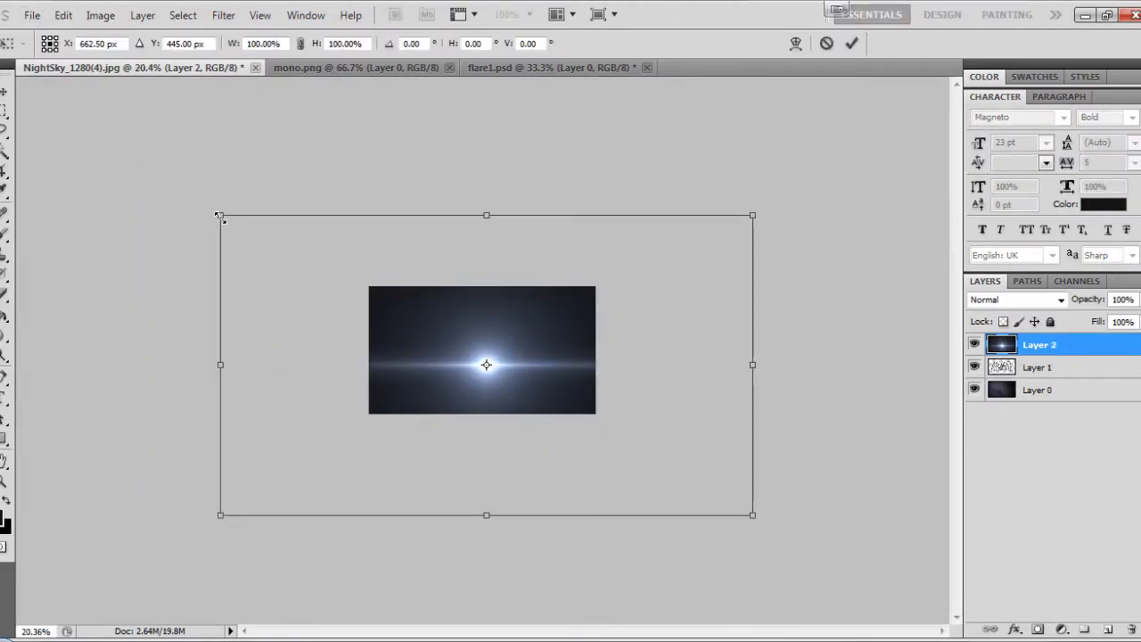
pyautogui.keyDown('shift'); pyautogui.moveTo(220, 216); pyautogui.dragTo(572, 412); pyautogui.keyUp('shift')
pyautogui.moveTo(702, 452); pyautogui.dragTo(535, 336)
pyautogui.keyDown('shift'); pyautogui.moveTo(401, 294); pyautogui.dragTo(461, 328); pyautogui.keyUp('shift')
pyautogui.press('Return')
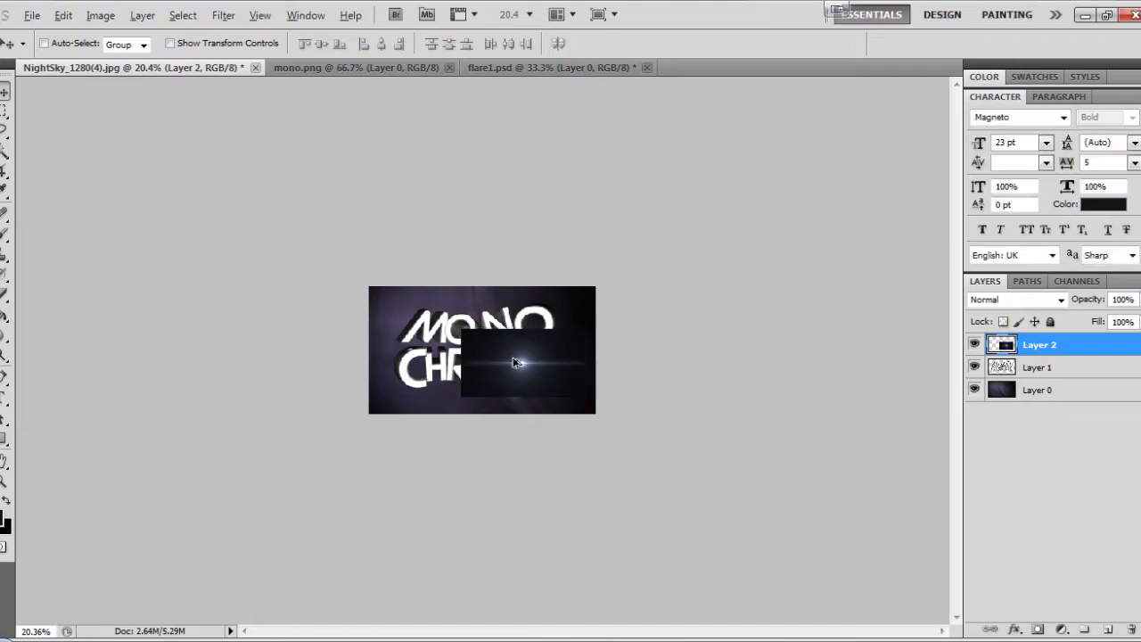
# Set the flare layer's blend mode to Screen and position it on the top edge of the first O of MONO
pyautogui.keyDown('alt'); pyautogui.scroll(4, 513, 362); pyautogui.keyUp('alt')
pyautogui.moveTo(635, 379); pyautogui.dragTo(601, 354)
pyautogui.click(1016, 299)
pyautogui.click(984, 148)
pyautogui.moveTo(617, 416); pyautogui.dragTo(483, 300)
pyautogui.press('e')
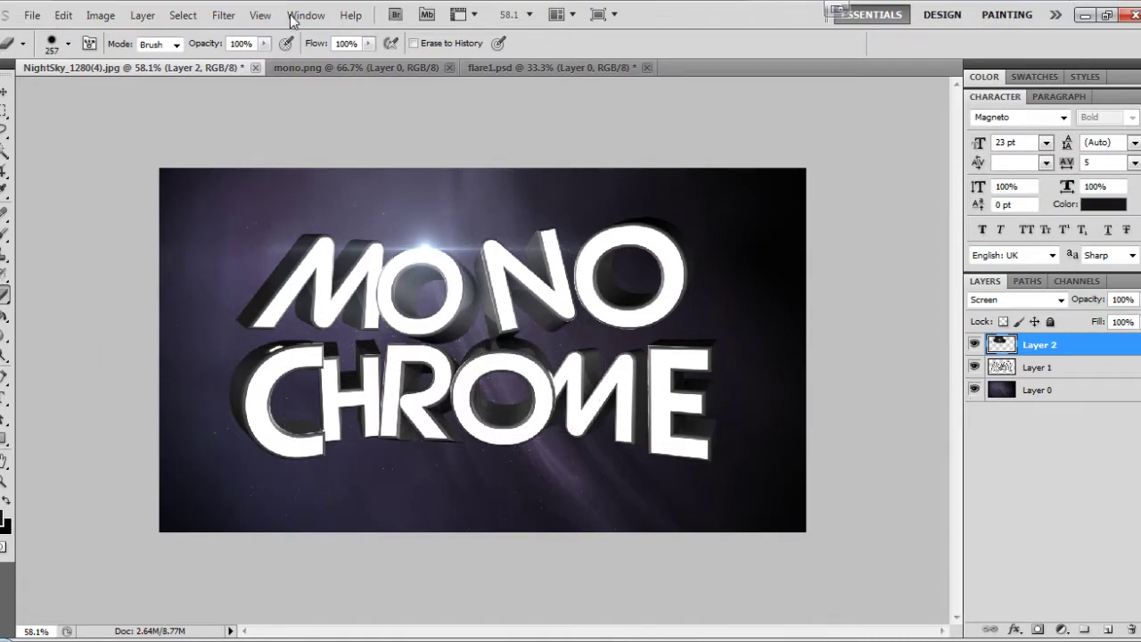
# Duplicate the flare twice, placing one copy on the E's upper right corner and one between the lower C and H
pyautogui.click(548, 68)
pyautogui.click(223, 68)
pyautogui.hotkey('ctrl', 'j')
pyautogui.press('v')
pyautogui.moveTo(410, 236)
pyautogui.mouseDown()
pyautogui.moveTo(615, 352)
pyautogui.moveTo(694, 337)
pyautogui.mouseUp()
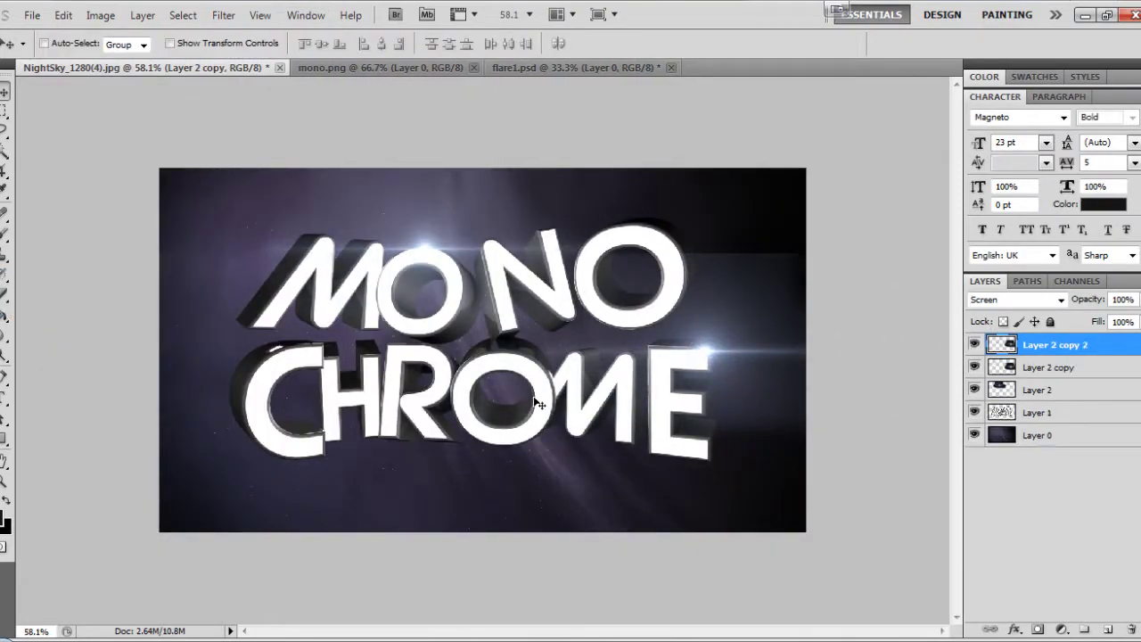
pyautogui.moveTo(535, 403); pyautogui.dragTo(172, 483)
# Erase the hard edges around the flare copy on the C and H with a 257 px eraser at 10% hardness
pyautogui.click(1025, 367)
pyautogui.press('e')
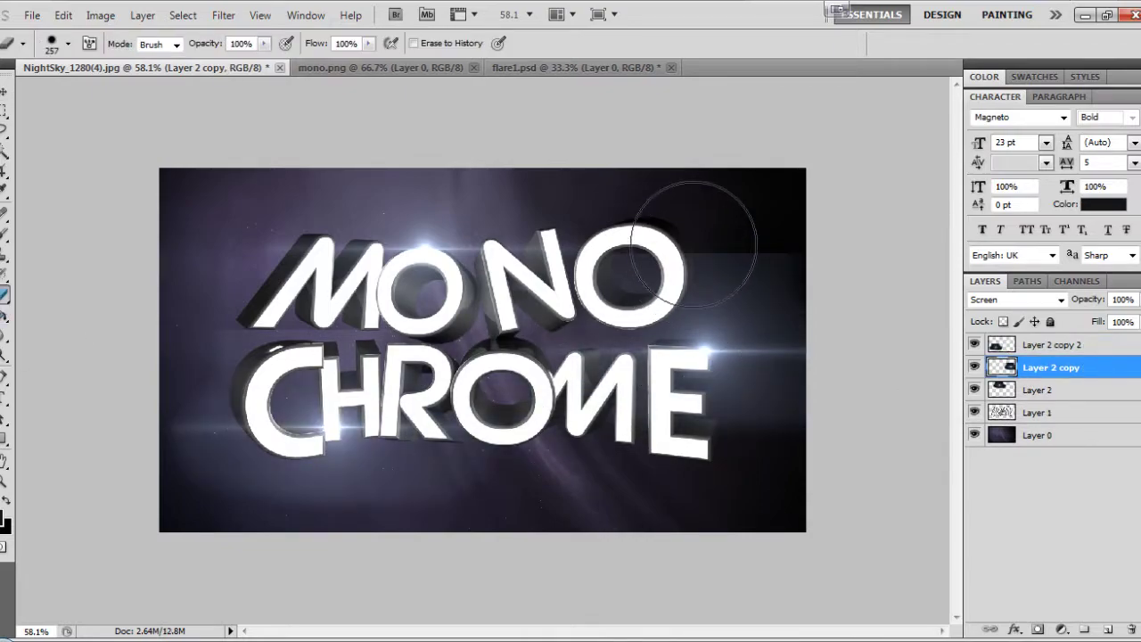
pyautogui.hotkey('alt', ']')
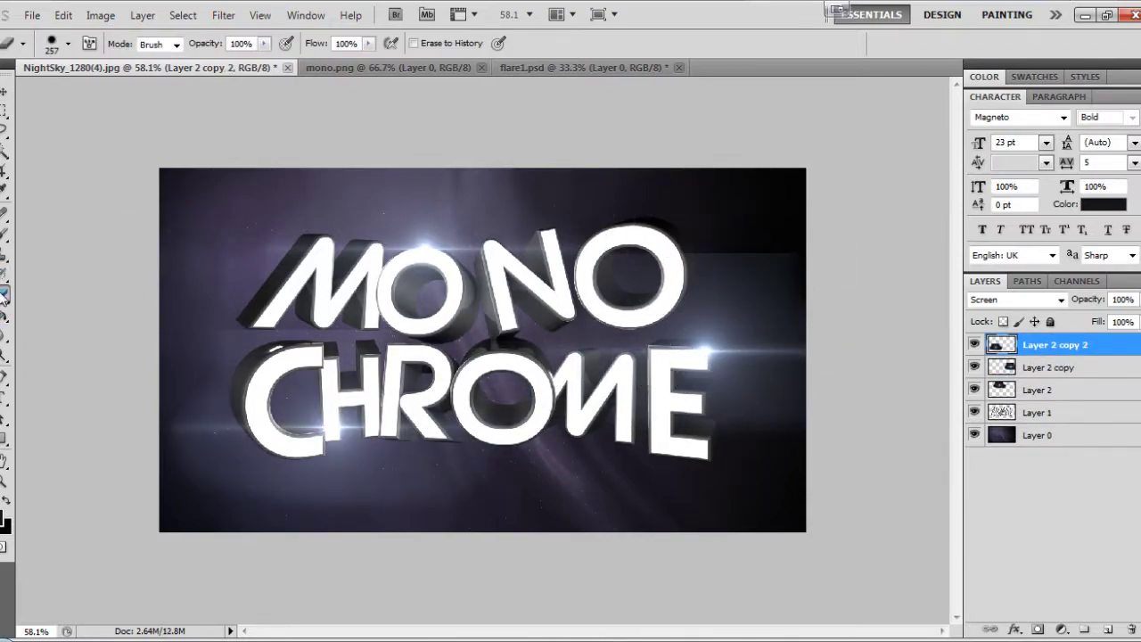
pyautogui.press('v')
pyautogui.click(4, 297)
pyautogui.moveTo(522, 458); pyautogui.dragTo(364, 565)
pyautogui.rightClick(544, 364)
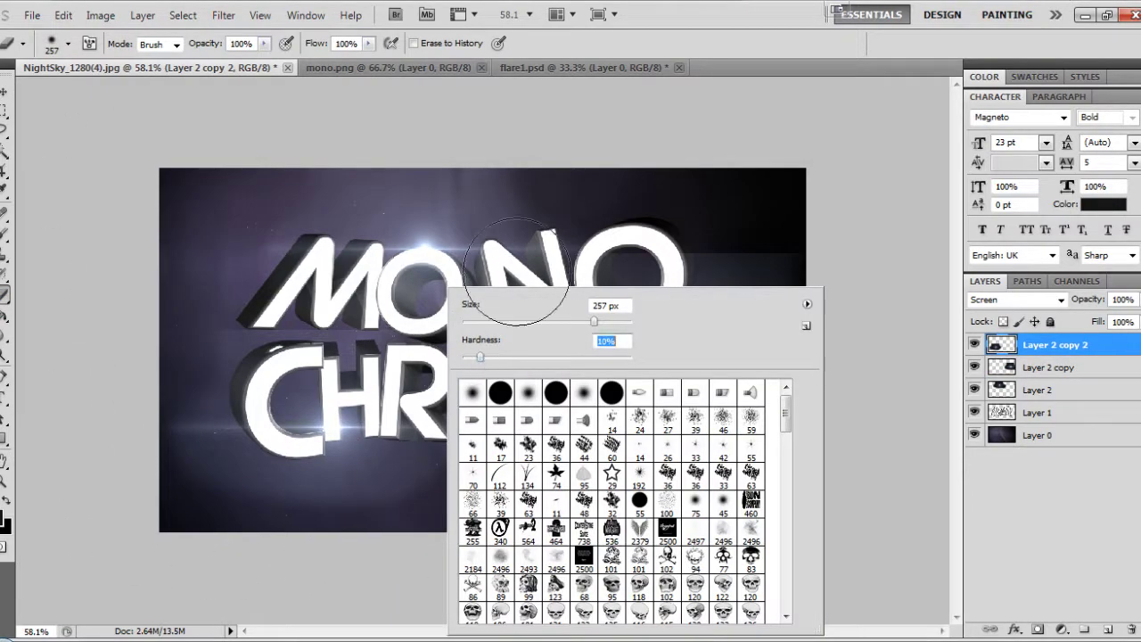
pyautogui.press('Return')
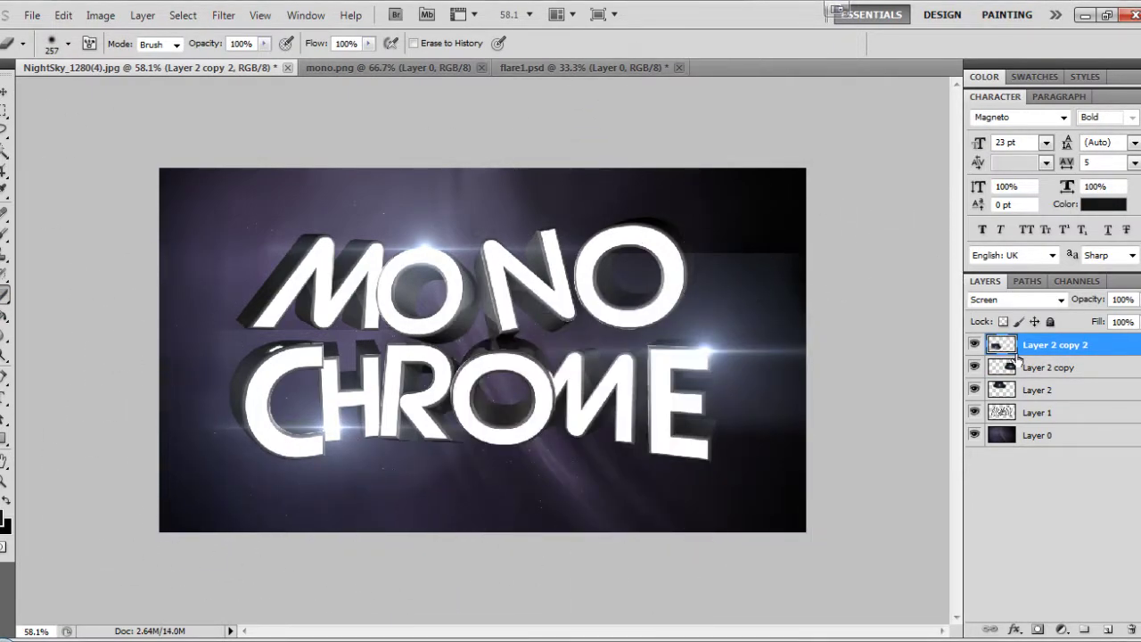
# Reduce the opacity of the flare copy on the E to 57%
pyautogui.click(1038, 367)
pyautogui.moveTo(1094, 303); pyautogui.dragTo(1063, 305)
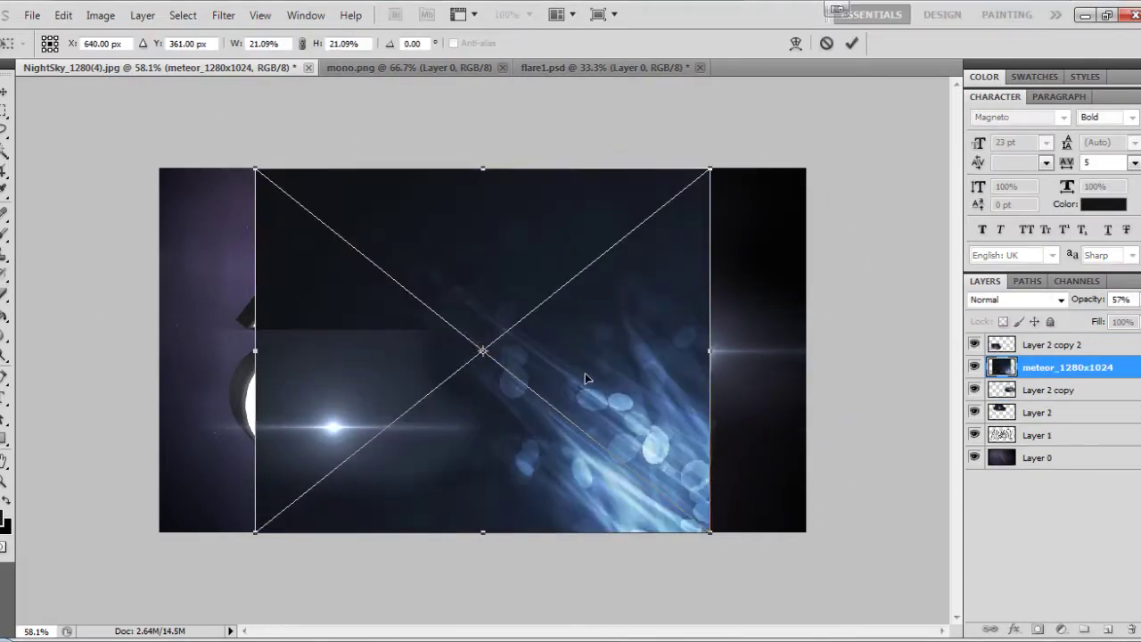
# Place the meteor_1280x1024 image toward the lower right of the canvas and move its layer directly above Layer 0, beneath the text
pyautogui.moveTo(585, 373); pyautogui.dragTo(682, 387)
pyautogui.press('Return')
pyautogui.moveTo(1036, 403); pyautogui.dragTo(1034, 446)
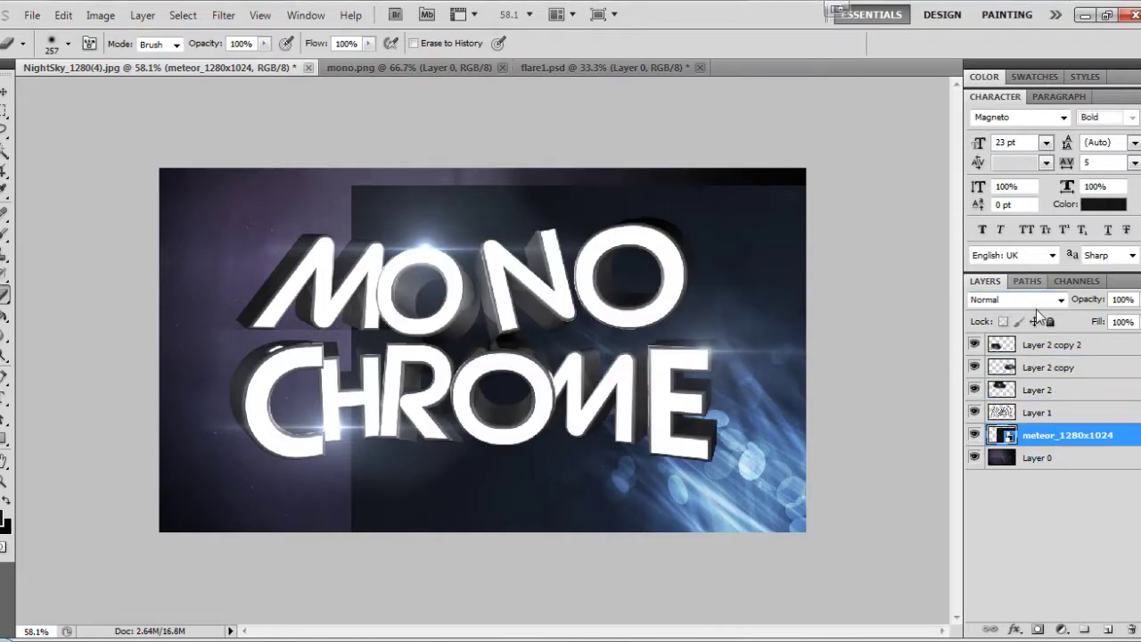
# Set the meteor_1280x1024 layer's blend mode to Screen
pyautogui.click(1016, 299)
pyautogui.click(1016, 438)
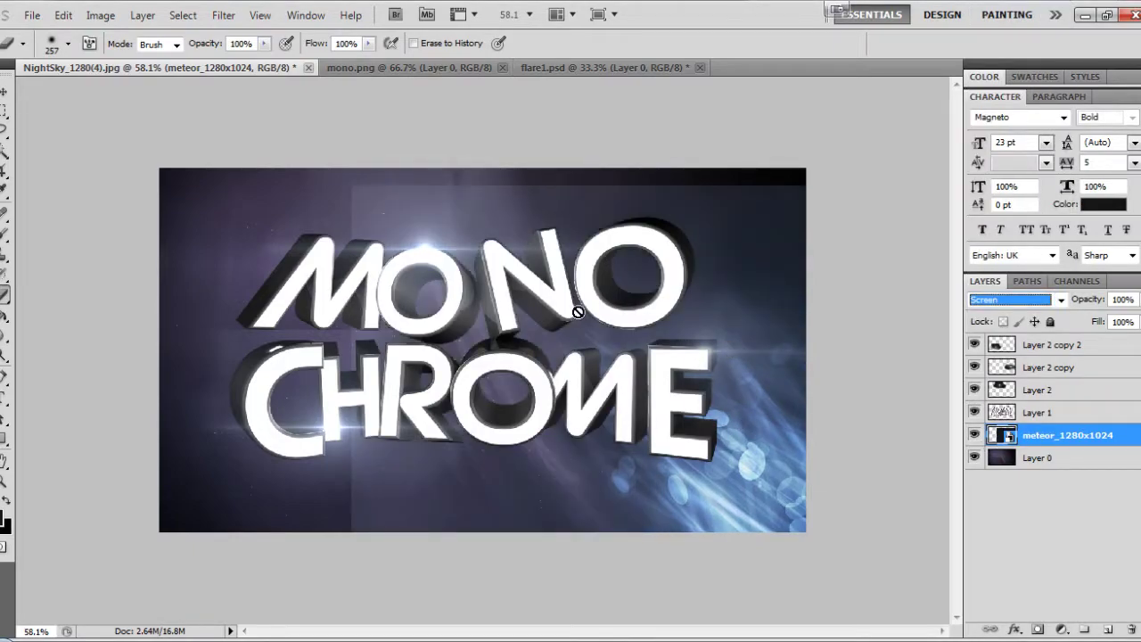
pyautogui.click(578, 312)
pyautogui.click(592, 265)
pyautogui.click(541, 259)
# Enlarge the meteor_1280x1024 layer so its edges extend beyond the canvas, and lower its opacity to 22%
pyautogui.press('v')
pyautogui.moveTo(668, 372); pyautogui.dragTo(504, 362)
pyautogui.moveTo(504, 361); pyautogui.dragTo(675, 377)
pyautogui.hotkey('ctrl', 't')
pyautogui.keyDown('shift'); pyautogui.moveTo(372, 189); pyautogui.dragTo(252, 135); pyautogui.keyUp('shift')
pyautogui.moveTo(671, 465)
pyautogui.mouseDown()
pyautogui.moveTo(605, 470)
pyautogui.moveTo(650, 462)
pyautogui.mouseUp()
pyautogui.press('Return')
pyautogui.moveTo(1088, 300); pyautogui.dragTo(1024, 302)
# Add the text "FILMS" and place it centred beneath the word CHROME
pyautogui.press('t')
pyautogui.click(401, 473)
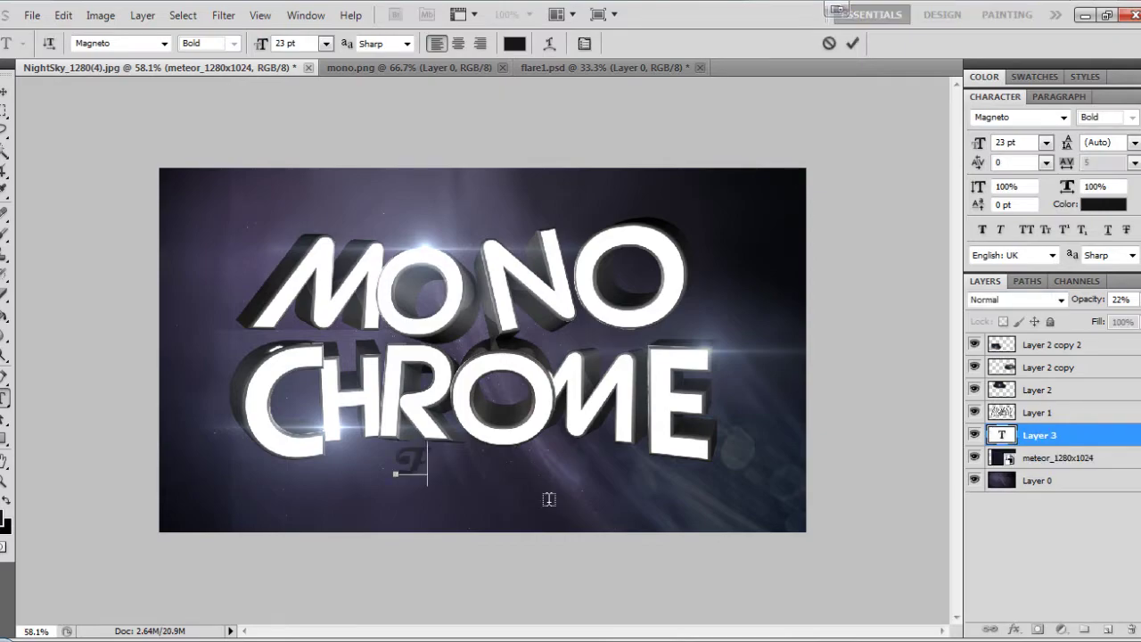
pyautogui.write('FILMS')
pyautogui.hotkey('ctrl', 'Return')
pyautogui.press('v')
pyautogui.moveTo(530, 469); pyautogui.dragTo(526, 483)
# Set the FILMS text to white in the Strasua font and re-centre it beneath CHROME
pyautogui.click(1104, 205)
pyautogui.click(631, 175)
pyautogui.click(1029, 161)
pyautogui.click(1016, 118)
pyautogui.press('Up')
pyautogui.click(1064, 117)
pyautogui.click(1051, 168)
pyautogui.click(1064, 118)
pyautogui.scroll(-15, 1057, 434)
pyautogui.click(1053, 459)
pyautogui.moveTo(475, 474); pyautogui.dragTo(502, 478)
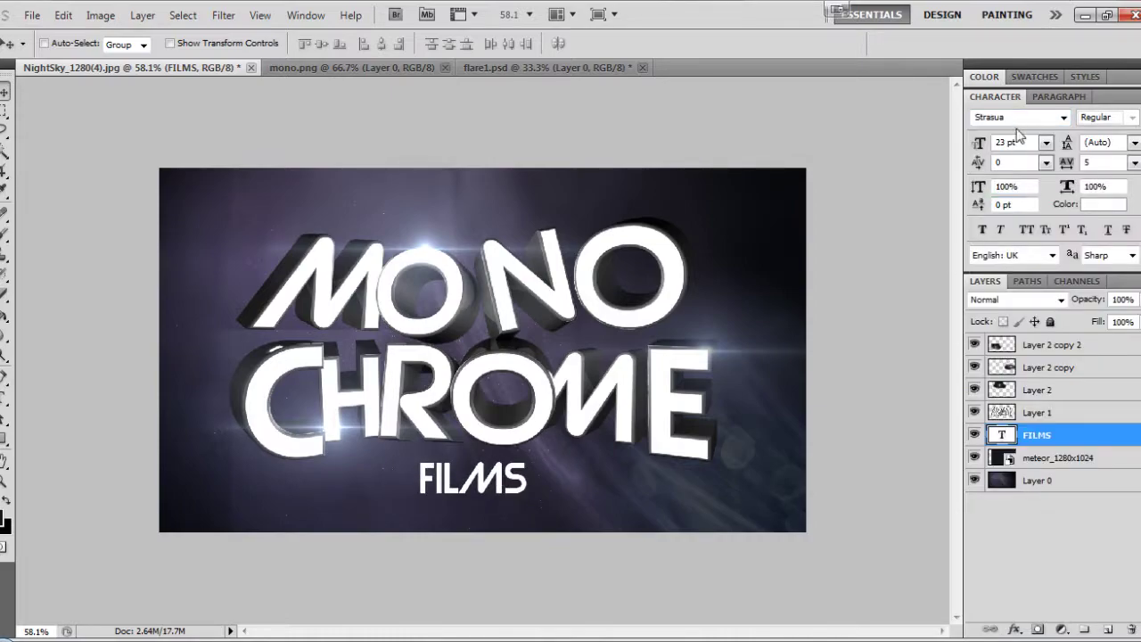
# Rasterize the meteor_1280x1024 layer and set its opacity to 44%
pyautogui.click(1057, 457)
pyautogui.press('b')
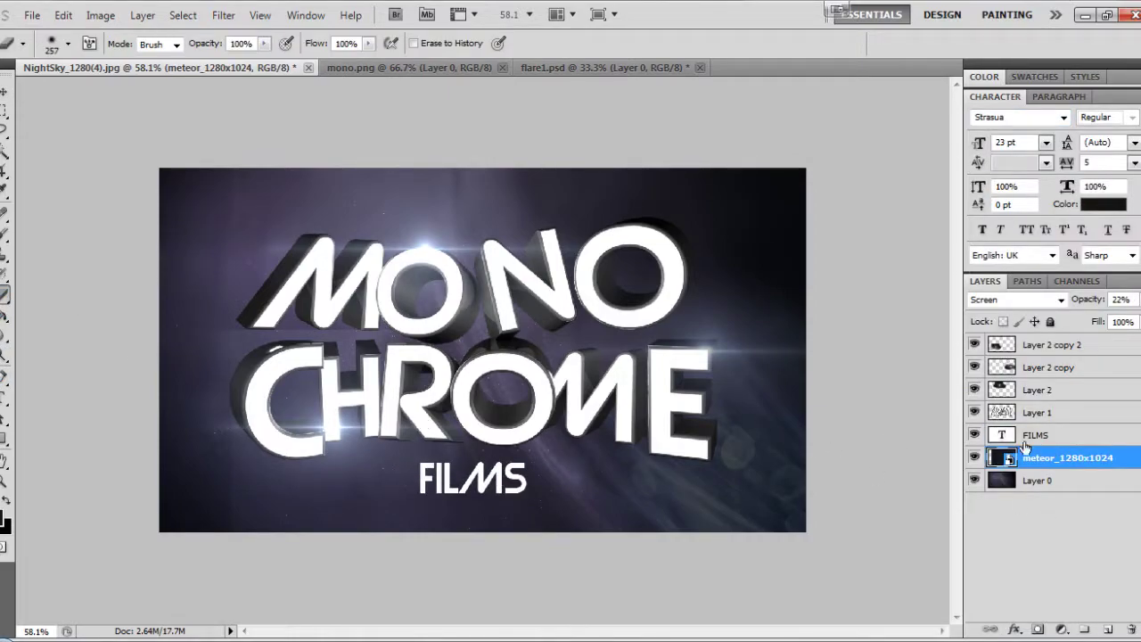
pyautogui.rightClick(1025, 447)
pyautogui.click(912, 364)
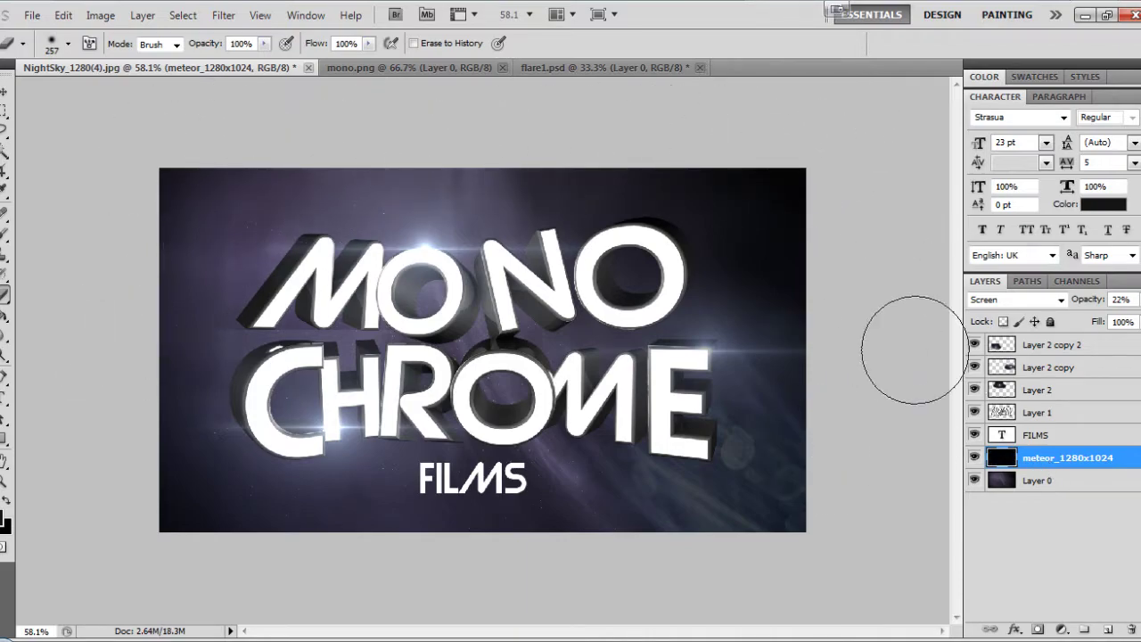
pyautogui.press('v')
pyautogui.moveTo(1086, 303); pyautogui.dragTo(1105, 303)
# Try a radial purple-to-transparent gradient on the meteor_1280x1024 layer
pyautogui.click(4, 320)
pyautogui.click(94, 318)
pyautogui.moveTo(485, 294); pyautogui.dragTo(904, 545)
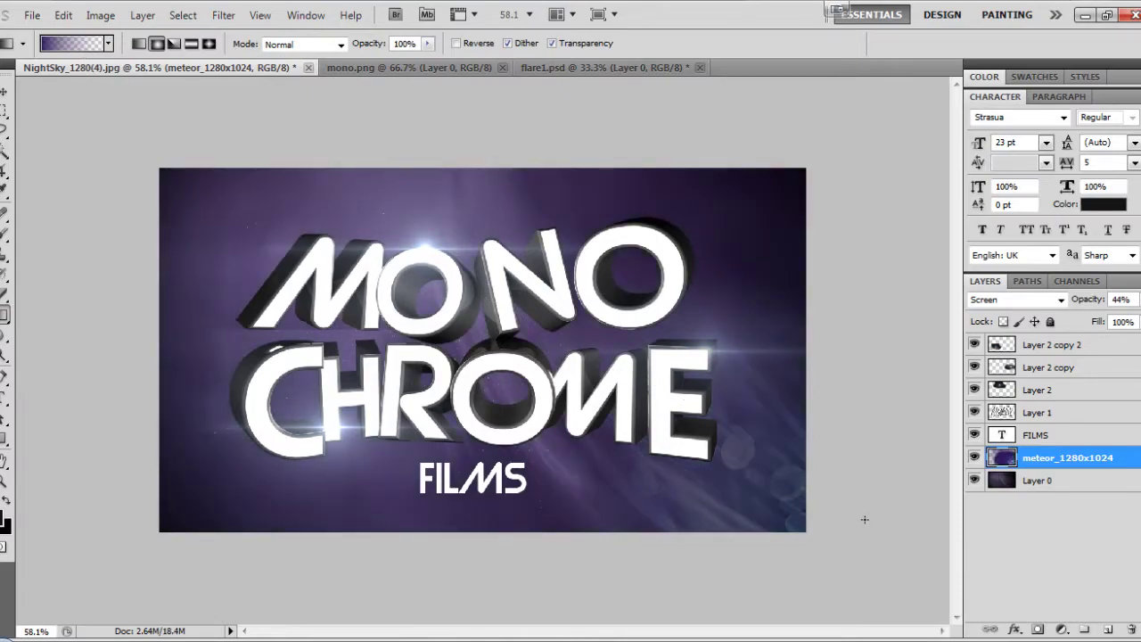
pyautogui.moveTo(721, 455); pyautogui.dragTo(871, 522)
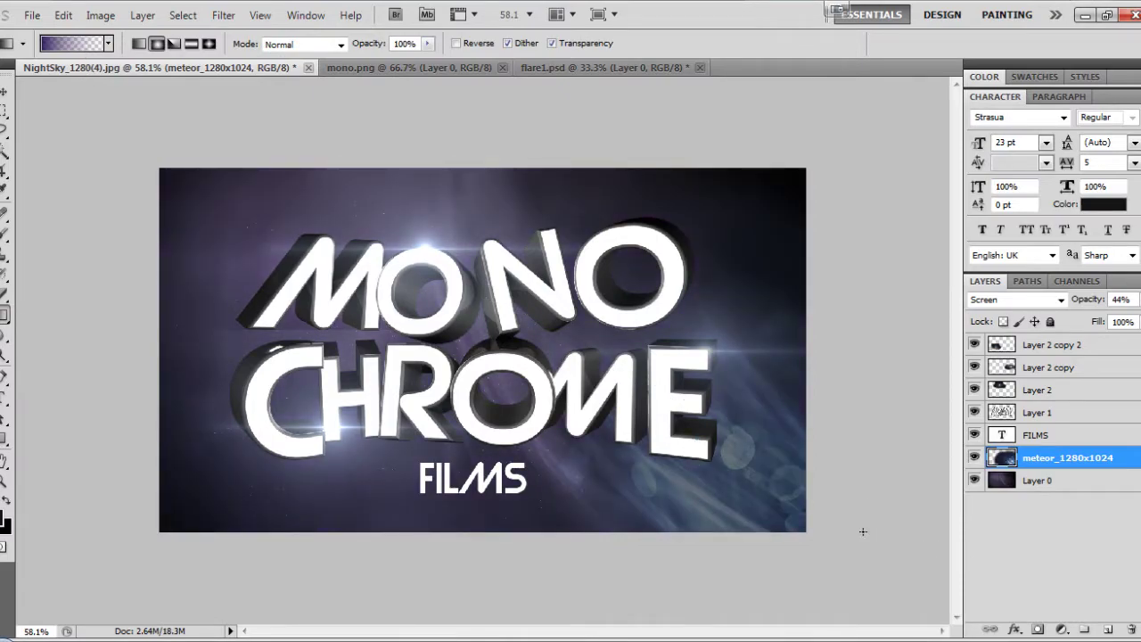
# Add a new layer above meteor_1280x1024 and try filling it with the near-black foreground color using the Paint Bucket
pyautogui.moveTo(4, 314); pyautogui.dragTo(81, 333)
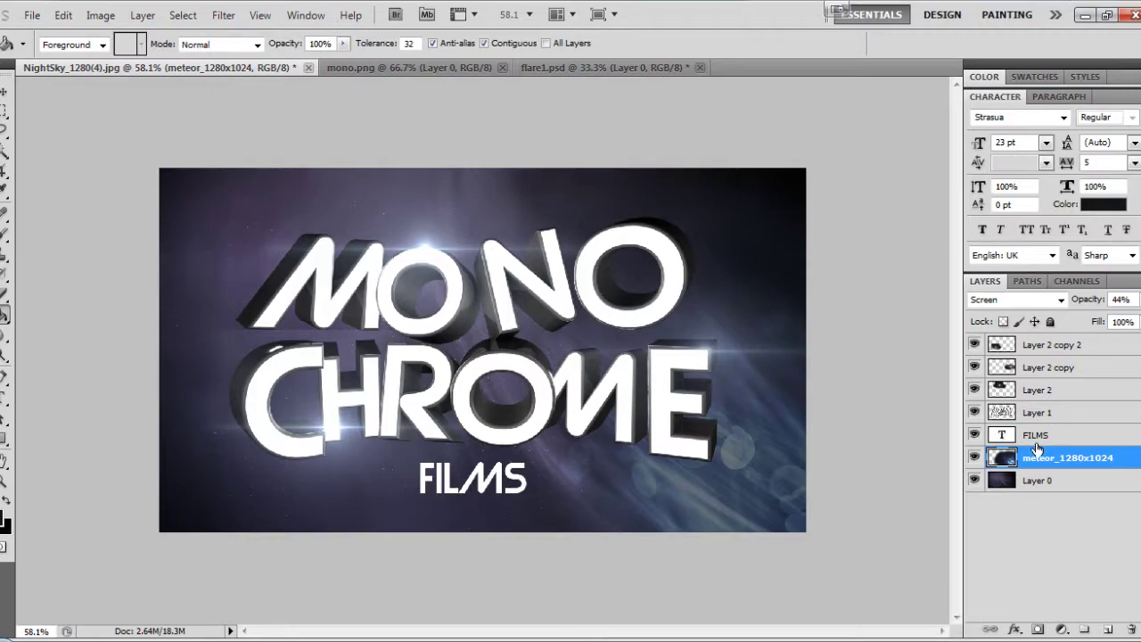
pyautogui.hotkey('ctrl', 'shift', 'n')
pyautogui.click(713, 200)
pyautogui.click(285, 329)
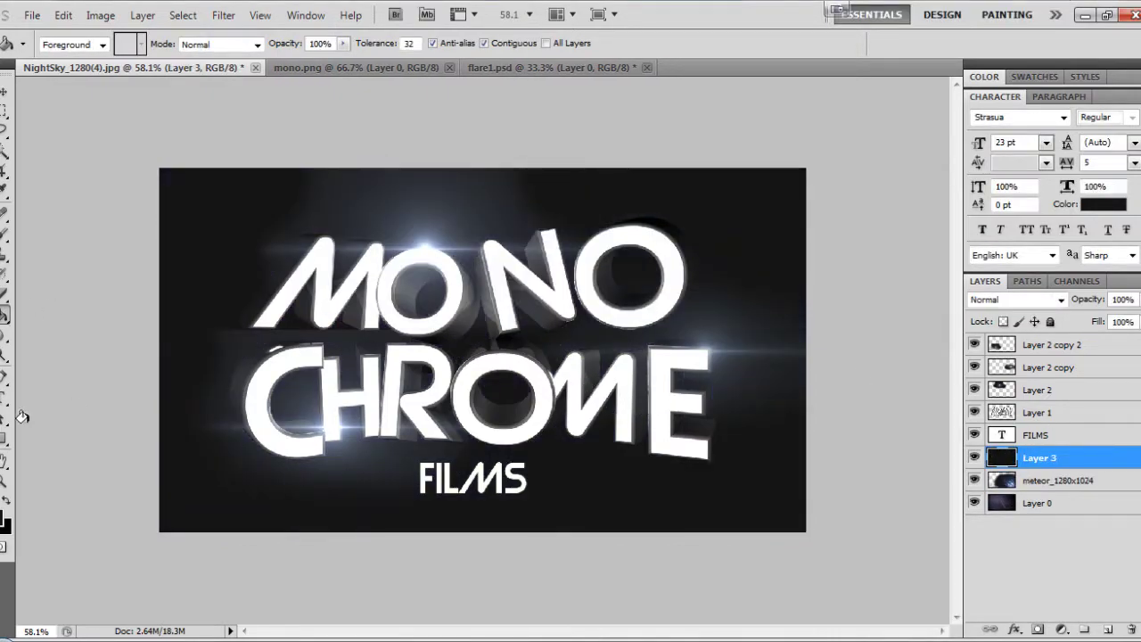
pyautogui.hotkey('ctrl', 'z')
# Try a purple fill on the new layer, clipped to meteor_1280x1024 at reduced opacity, and delete that layer
pyautogui.click(2, 518)
pyautogui.click(865, 230)
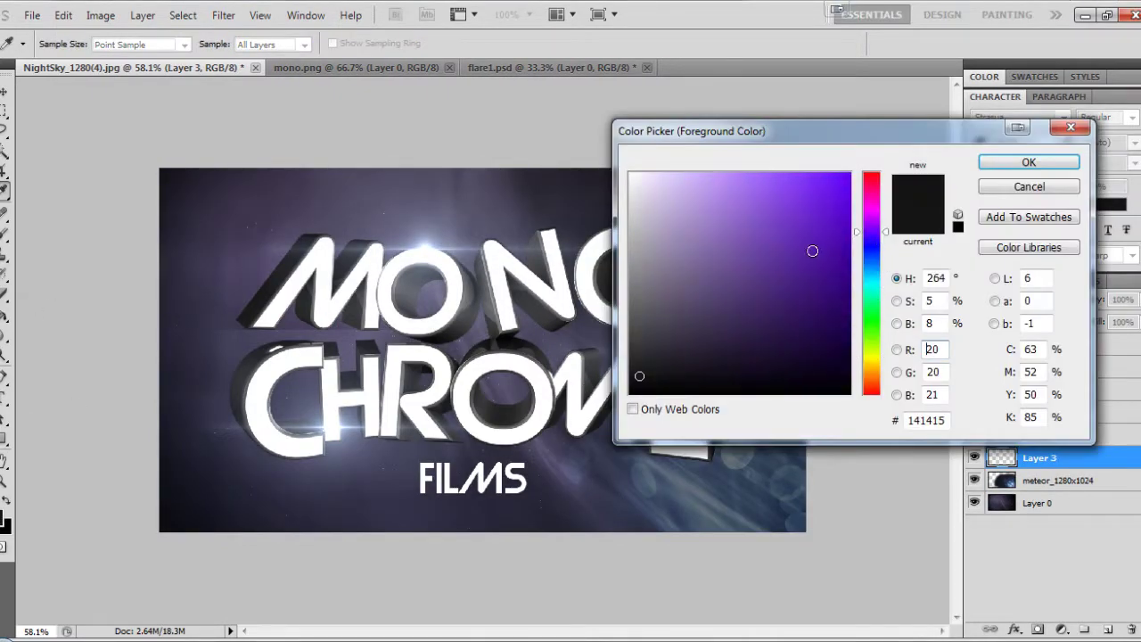
pyautogui.click(812, 251)
pyautogui.click(1028, 163)
pyautogui.click(416, 362)
pyautogui.rightClick(1069, 456)
pyautogui.click(1039, 240)
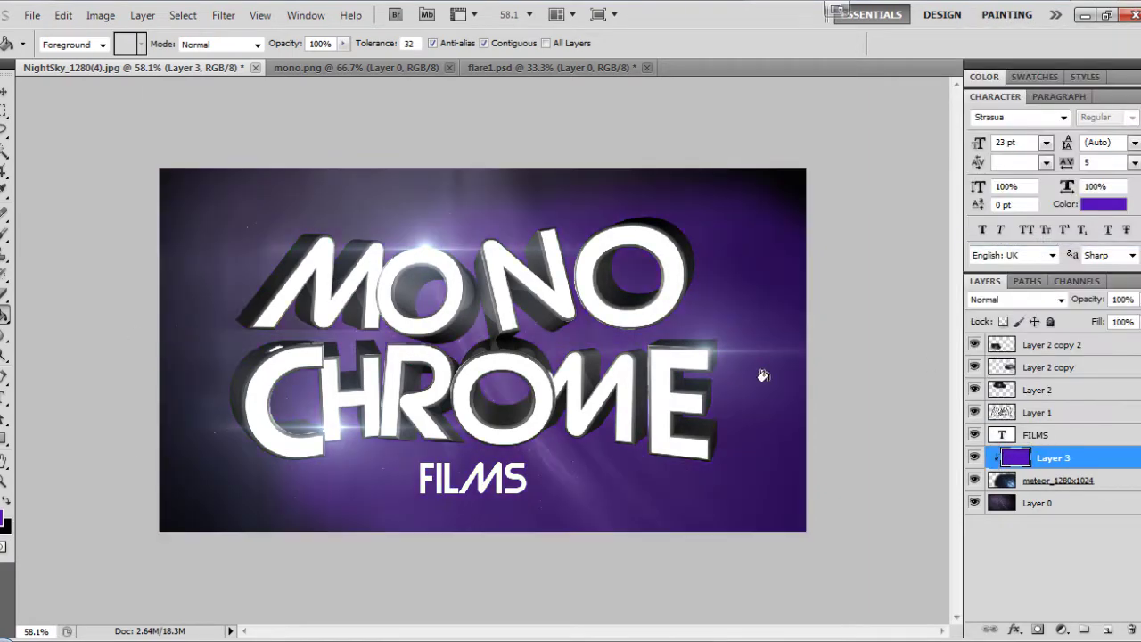
pyautogui.moveTo(1091, 302); pyautogui.dragTo(1008, 307)
pyautogui.press('Delete')
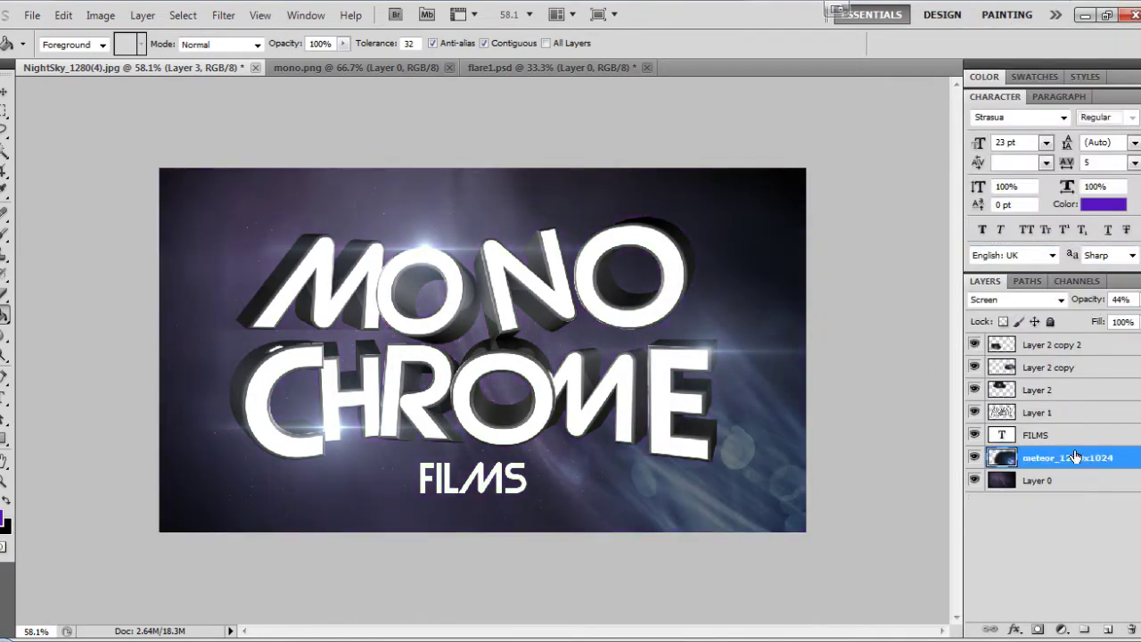
# Try other blend modes such as Soft Light and Linear Burn on the meteor_1280x1024 layer, and return to Screen
pyautogui.moveTo(1088, 302); pyautogui.dragTo(1082, 303)
pyautogui.click(1057, 300)
pyautogui.click(1008, 143)
pyautogui.scroll(-11, 1047, 300)
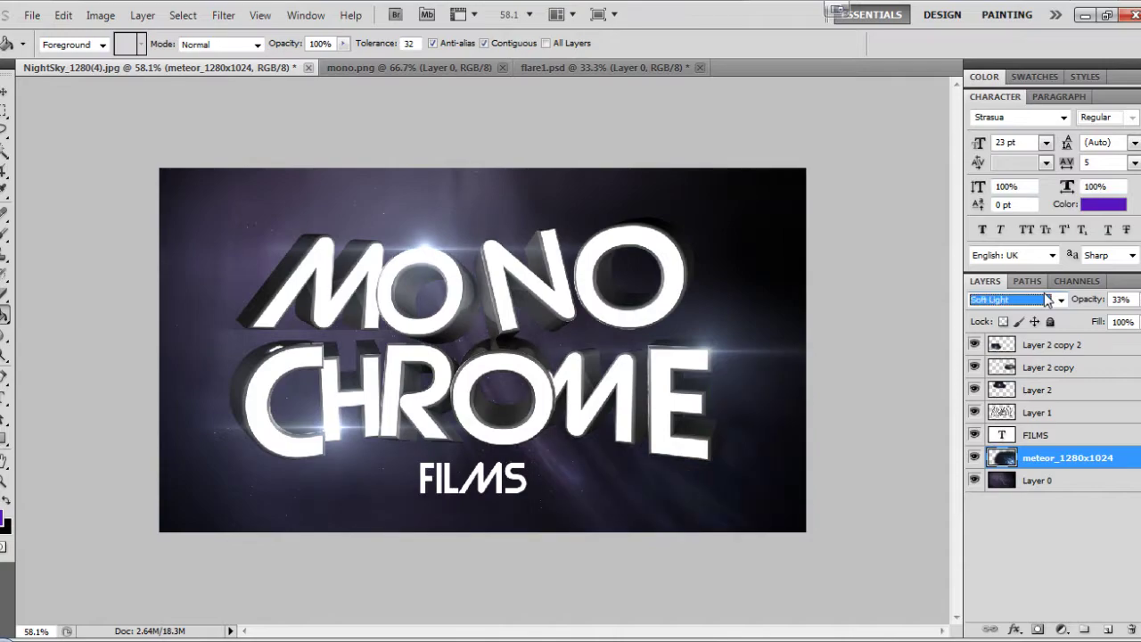
pyautogui.scroll(17, 1047, 300)
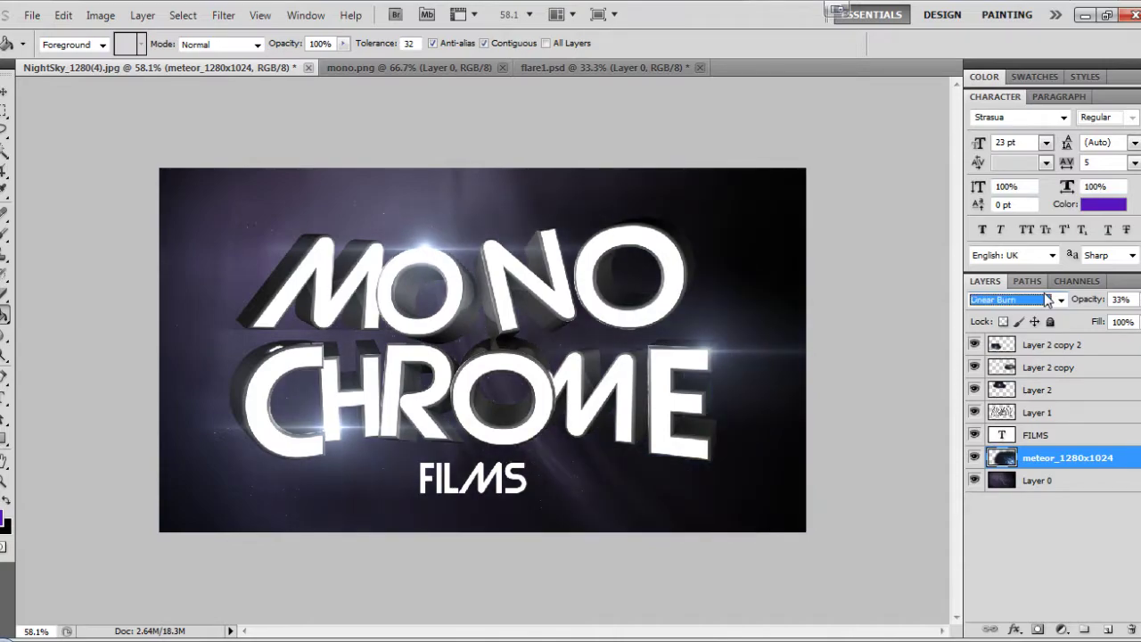
pyautogui.scroll(-8, 1047, 301)
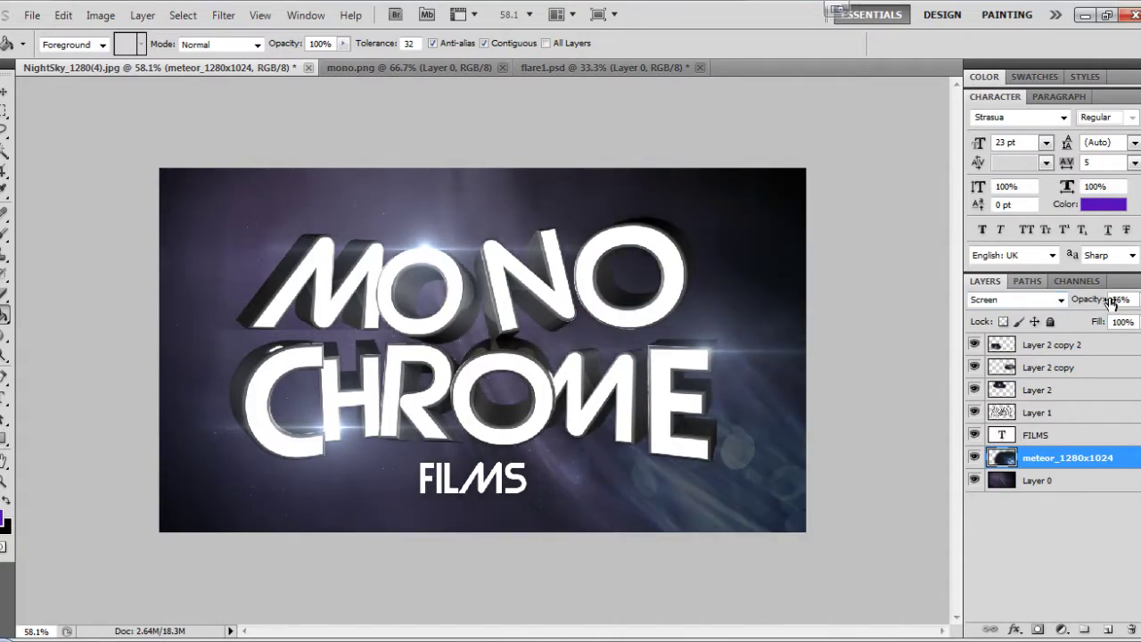
# Set the meteor_1280x1024 layer's opacity to 42% and shift it slightly toward the canvas's lower right
pyautogui.moveTo(1111, 303); pyautogui.dragTo(1097, 304)
pyautogui.click(777, 506)
pyautogui.hotkey('ctrl', 'z')
pyautogui.press('v')
pyautogui.moveTo(718, 472); pyautogui.dragTo(738, 480)
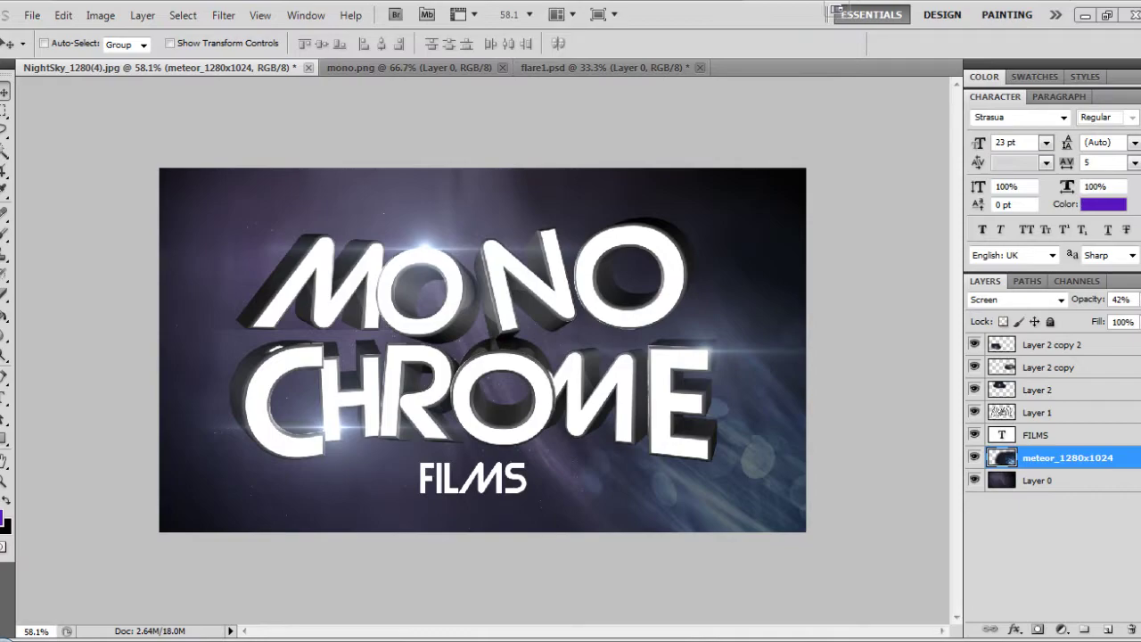
# Place the smoke_1280x1024 image in the document and move its layer directly beneath meteor_1280x1024
pyautogui.moveTo(509, 2); pyautogui.dragTo(304, 256)
pyautogui.doubleClick(599, 307)
pyautogui.moveTo(1083, 459); pyautogui.dragTo(1082, 490)
# Stretch the smoke_1280x1024 layer to cover the whole canvas and lower its opacity to a faint haze
pyautogui.hotkey('ctrl', 't')
pyautogui.moveTo(608, 349); pyautogui.dragTo(865, 352)
pyautogui.moveTo(506, 532); pyautogui.dragTo(502, 552)
pyautogui.doubleClick(583, 452)
pyautogui.moveTo(1089, 299); pyautogui.dragTo(959, 305)
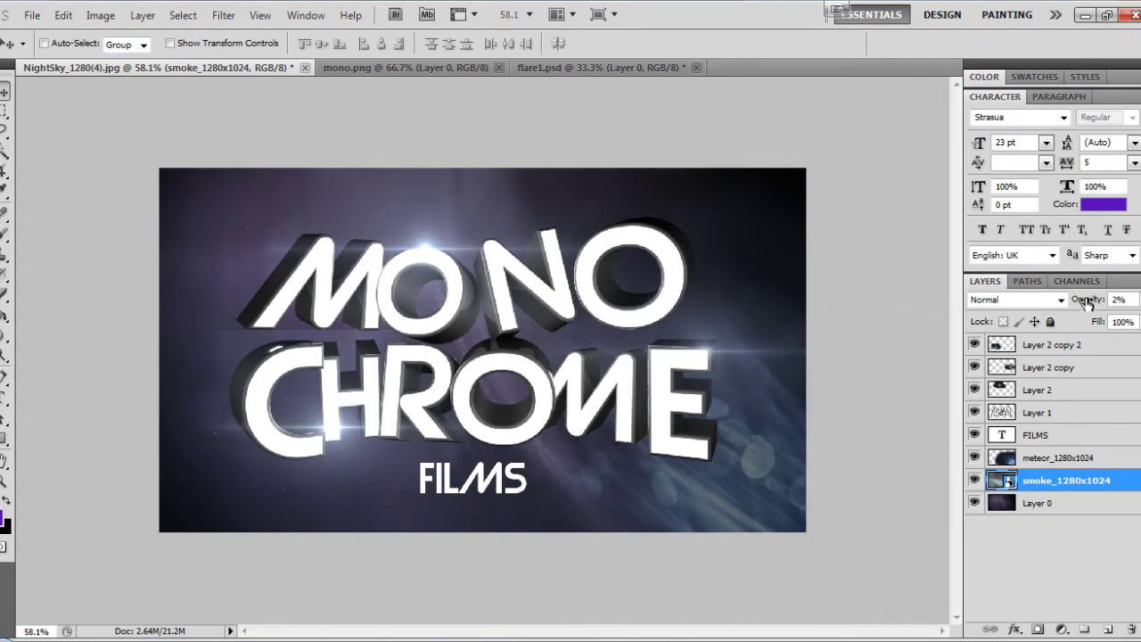
pyautogui.moveTo(1085, 303); pyautogui.dragTo(1095, 303)
# Nudge the FILMS text slightly to the right and change its font to TitilliumText22L, 1 wt
pyautogui.keyDown('ctrl'); pyautogui.moveTo(504, 481); pyautogui.dragTo(510, 482); pyautogui.keyUp('ctrl')
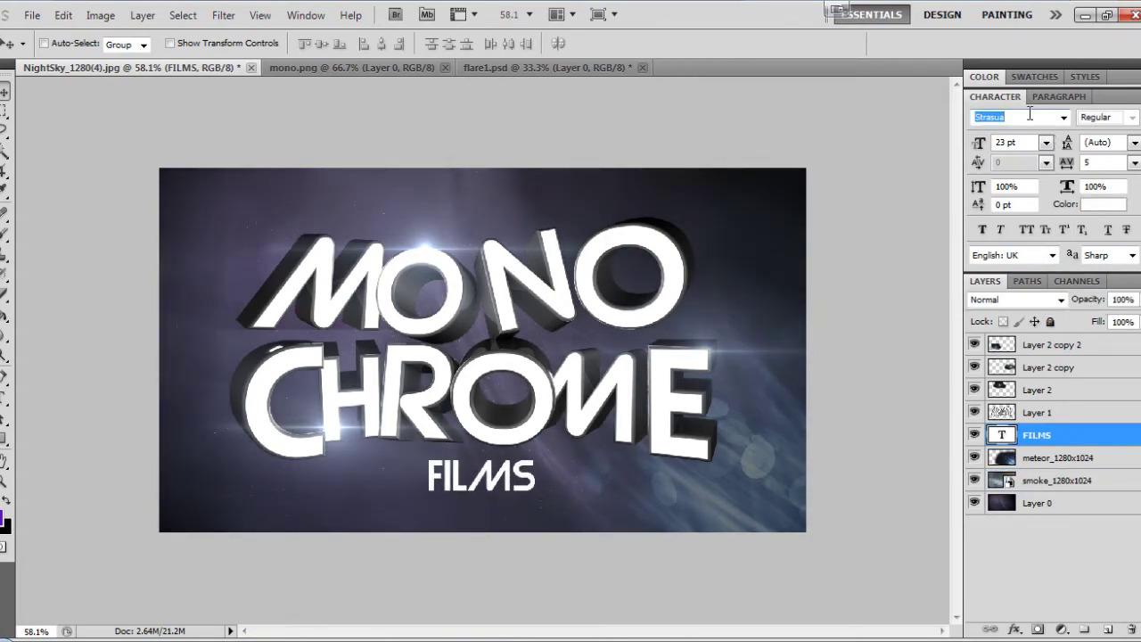
pyautogui.click(1063, 118)
pyautogui.click(1057, 165)
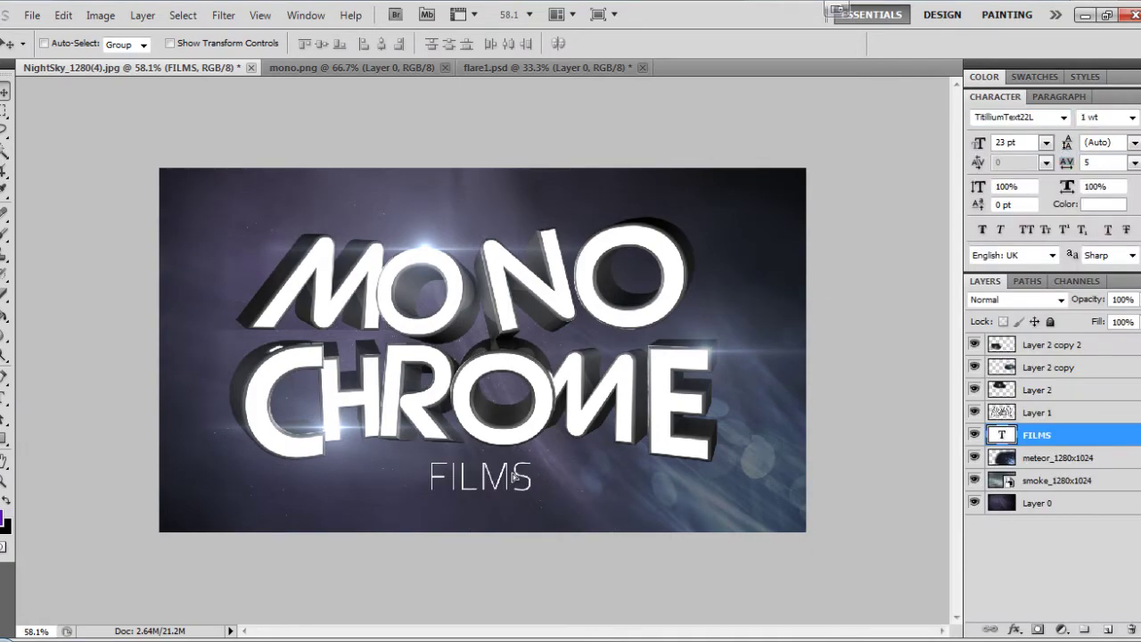
# Add a "created by" credit with the creator's username at 7.01 pt in the canvas's upper right corner
pyautogui.press('t')
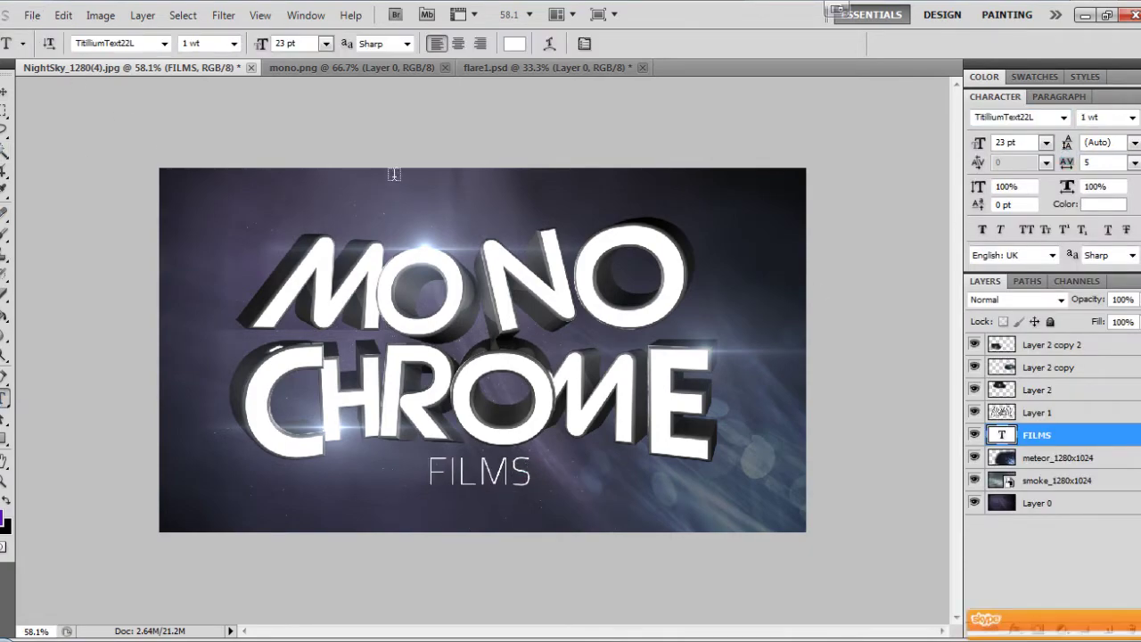
pyautogui.click(709, 179)
pyautogui.write('cre')
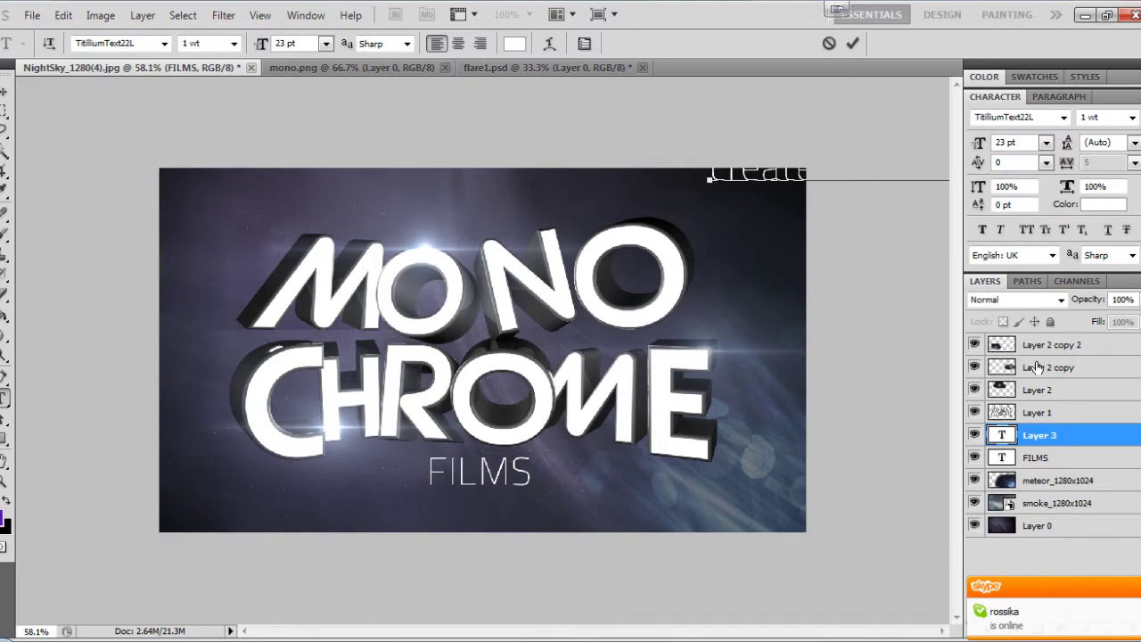
pyautogui.click(1039, 435)
pyautogui.moveTo(982, 144); pyautogui.dragTo(930, 144)
pyautogui.press('v')
pyautogui.moveTo(773, 177); pyautogui.dragTo(724, 190)
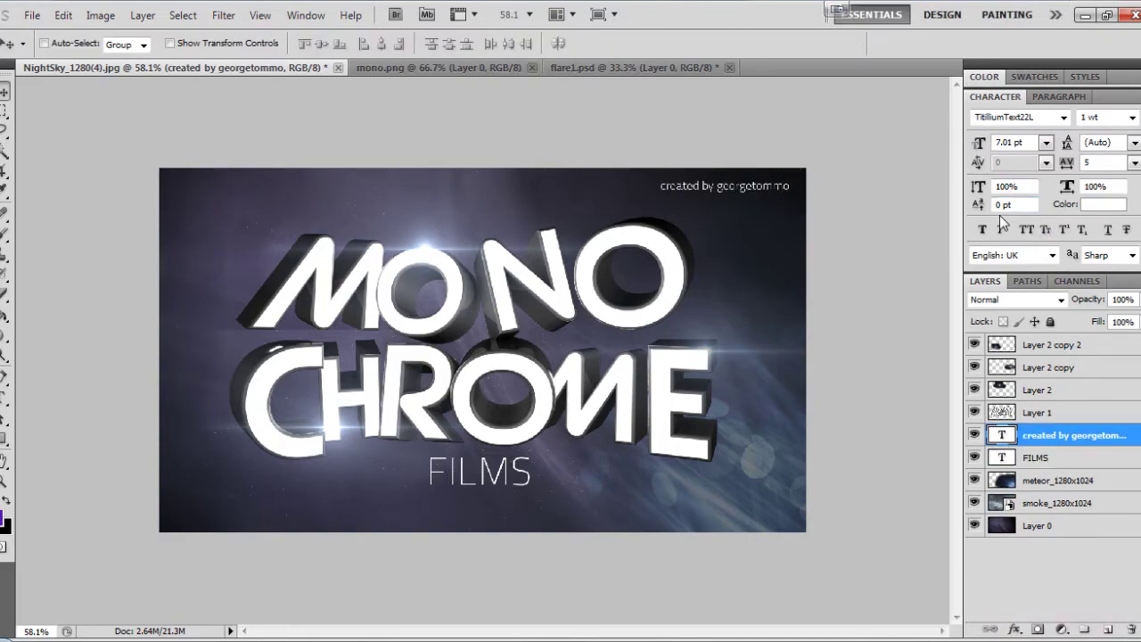
# Delete the creator credit text layer
pyautogui.press('t')
pyautogui.moveTo(730, 188); pyautogui.dragTo(660, 187)
pyautogui.click(1088, 438)
pyautogui.press('Delete')
pyautogui.press('v')
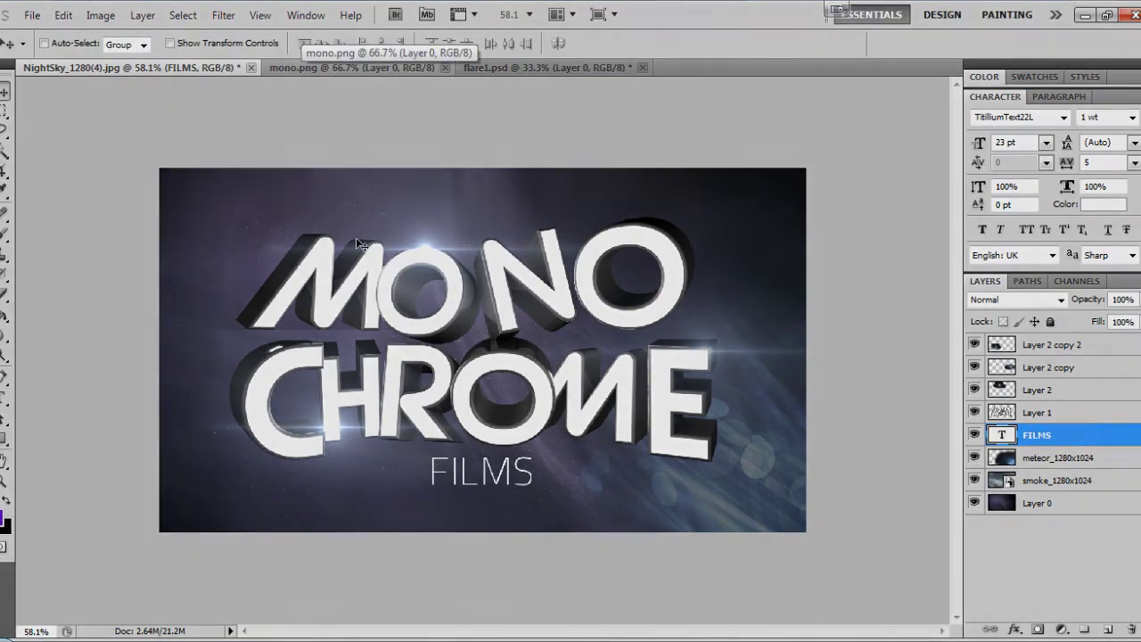
# Save the finished composite image
pyautogui.click(31, 15)
pyautogui.click(77, 288)
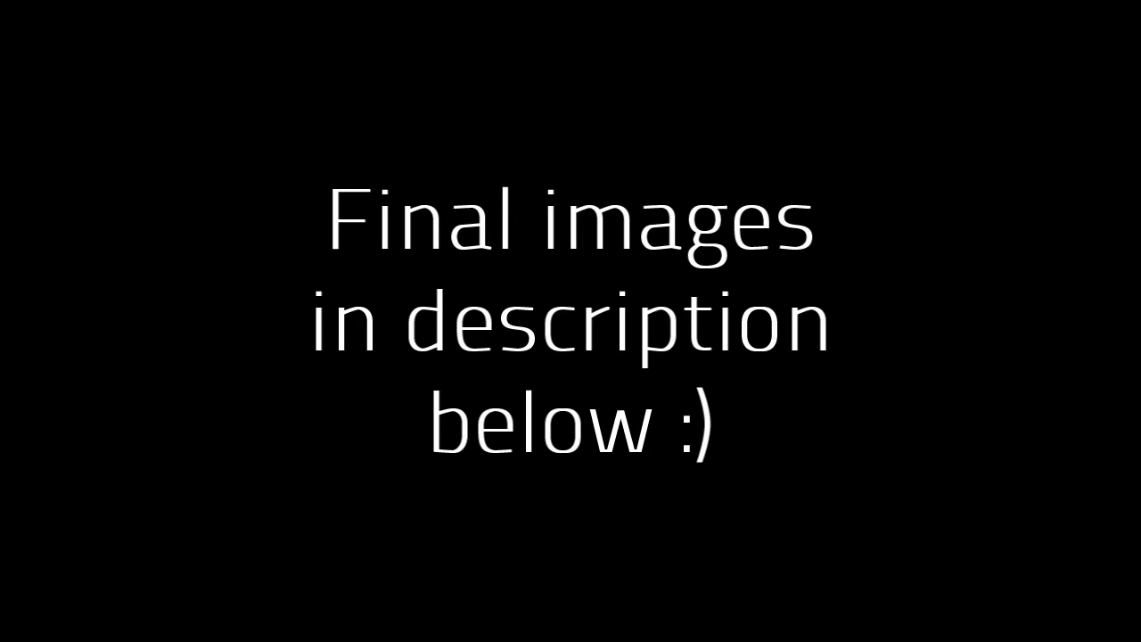